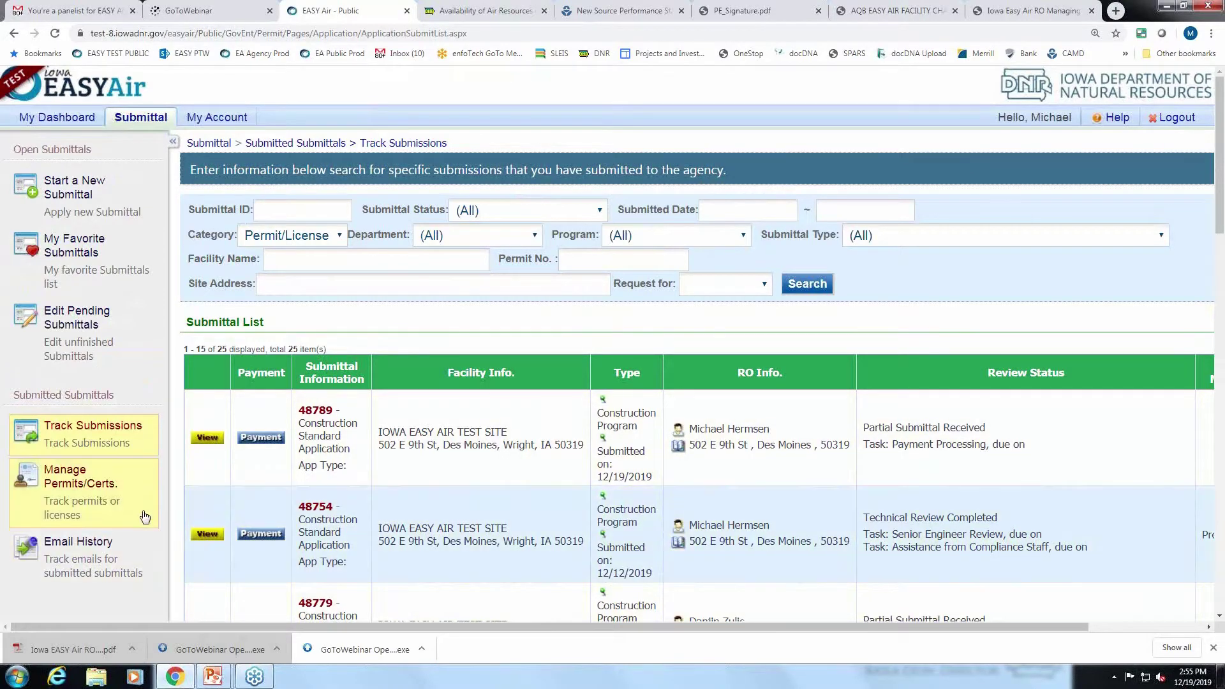
Open the Manage Permits/Certs list of permits issued for the test site.
scroll(145, 512, "down", 1)
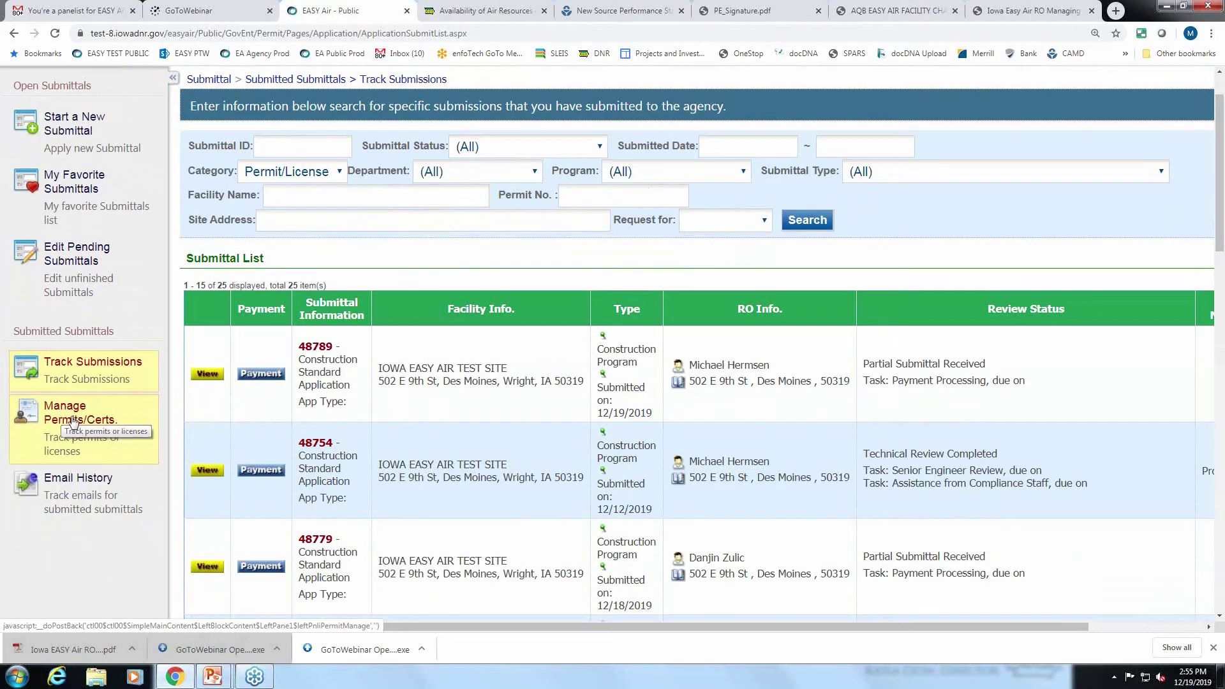
left_click(74, 423)
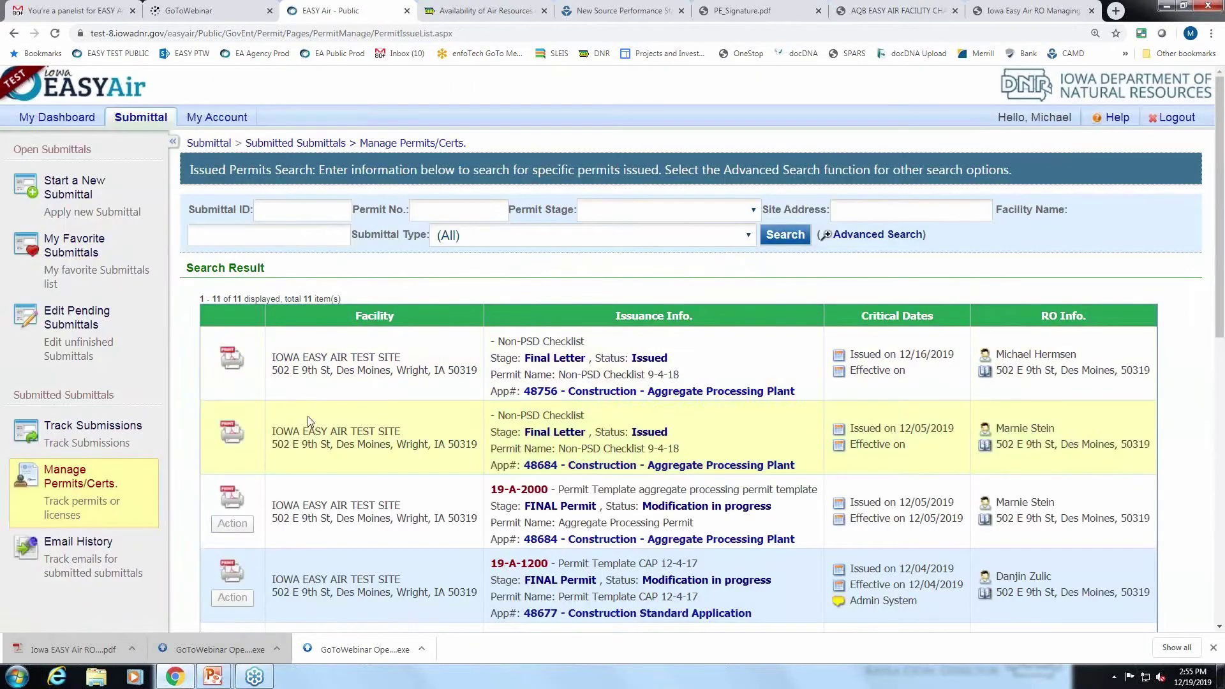
scroll(312, 415, "down", 1)
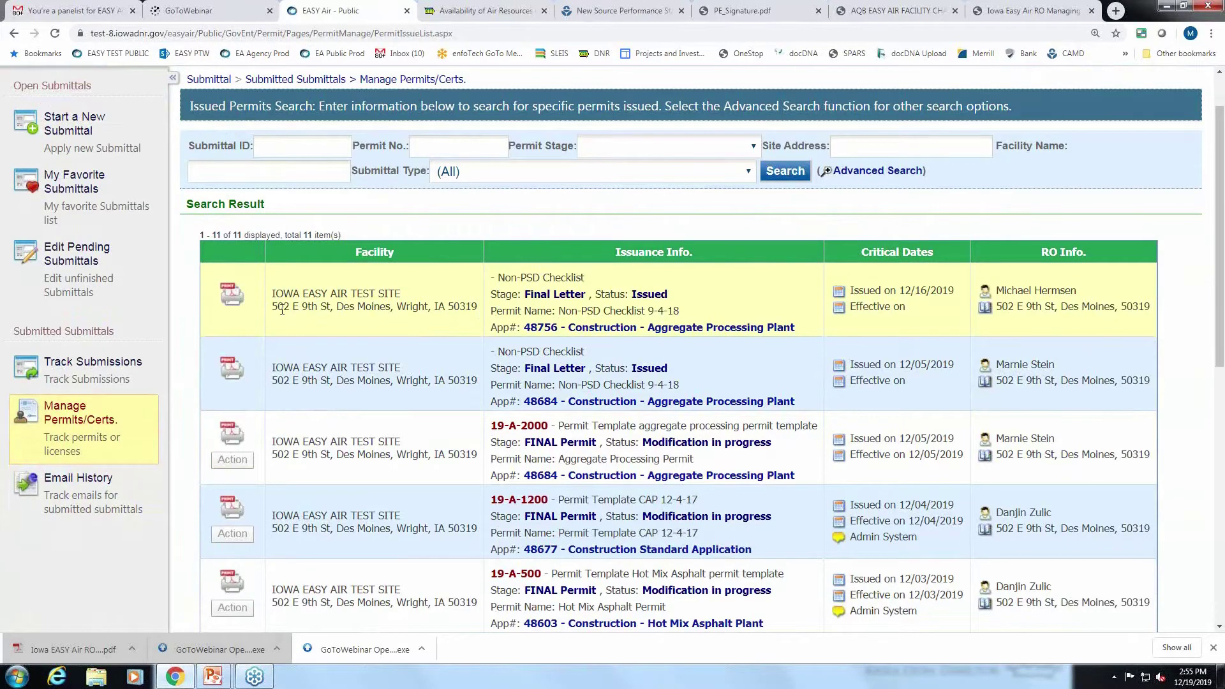
scroll(282, 311, "down", 2)
scroll(285, 376, "up", 2)
scroll(290, 447, "down", 3)
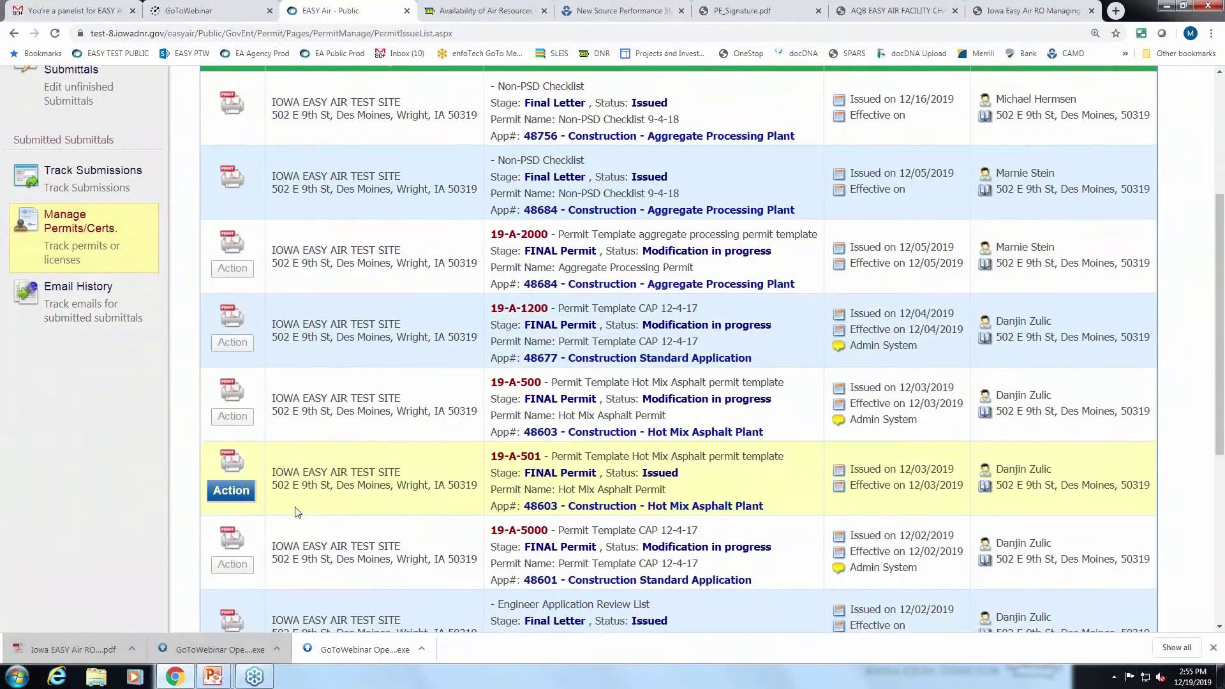
Request an action on permit 19-A-501 without a reason, then close the dialog.
left_click(245, 494)
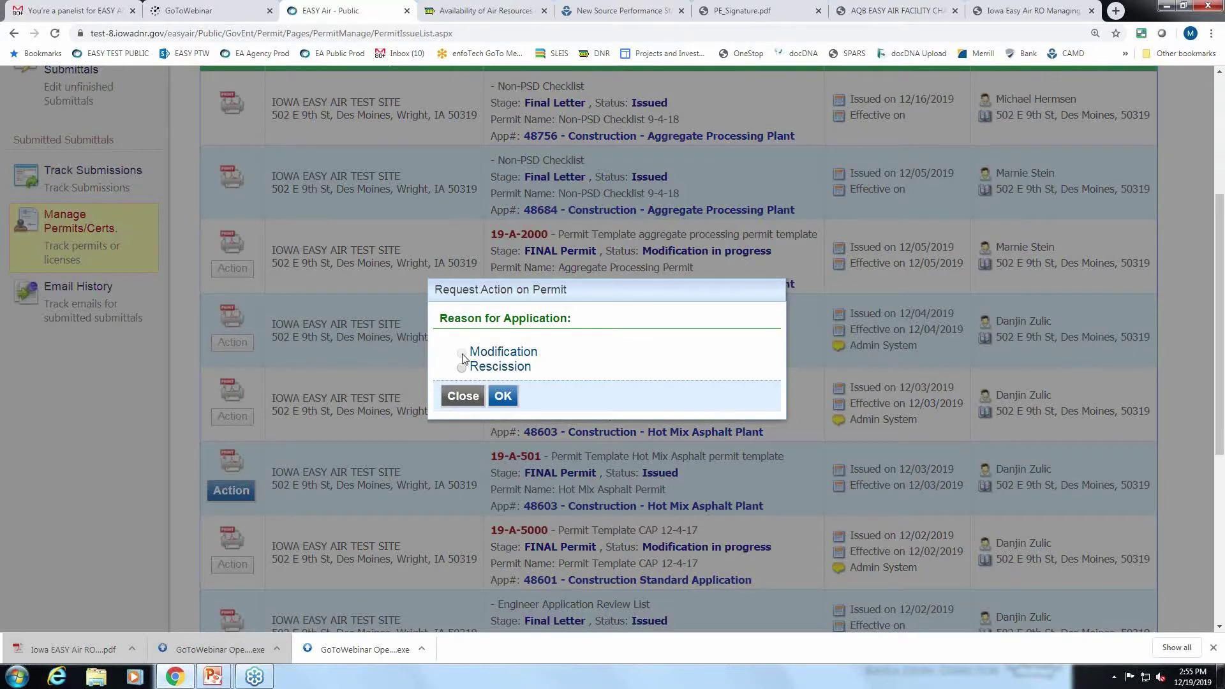
left_click(504, 396)
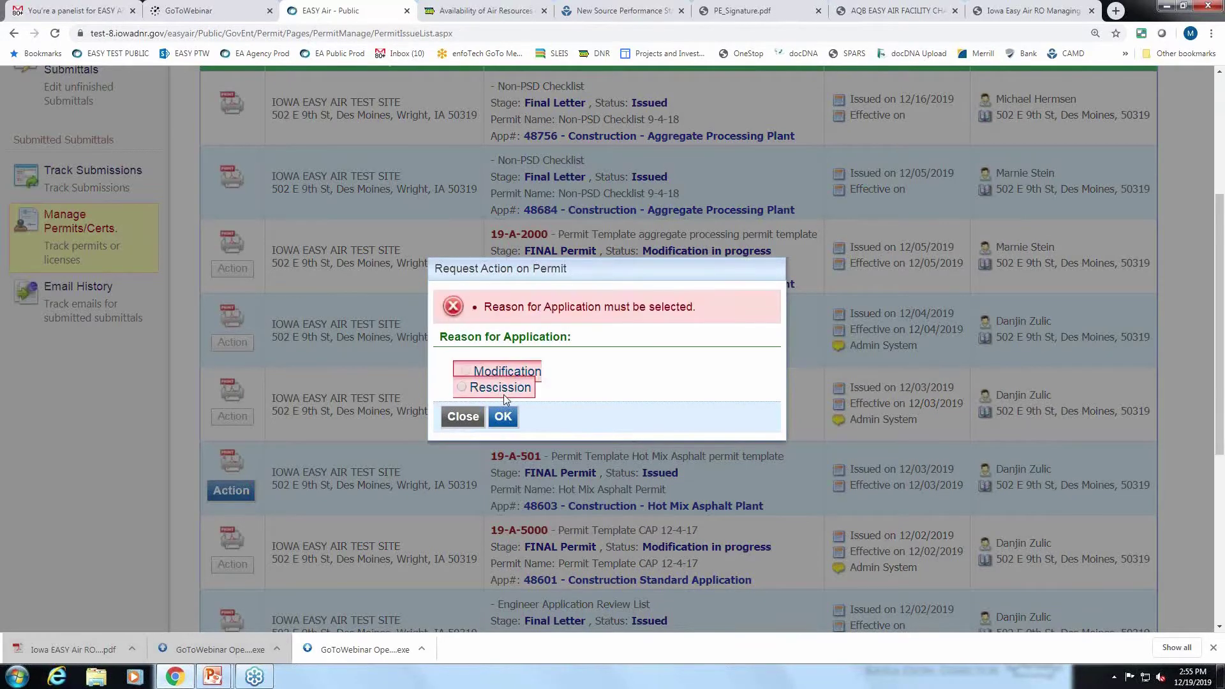
left_click(476, 417)
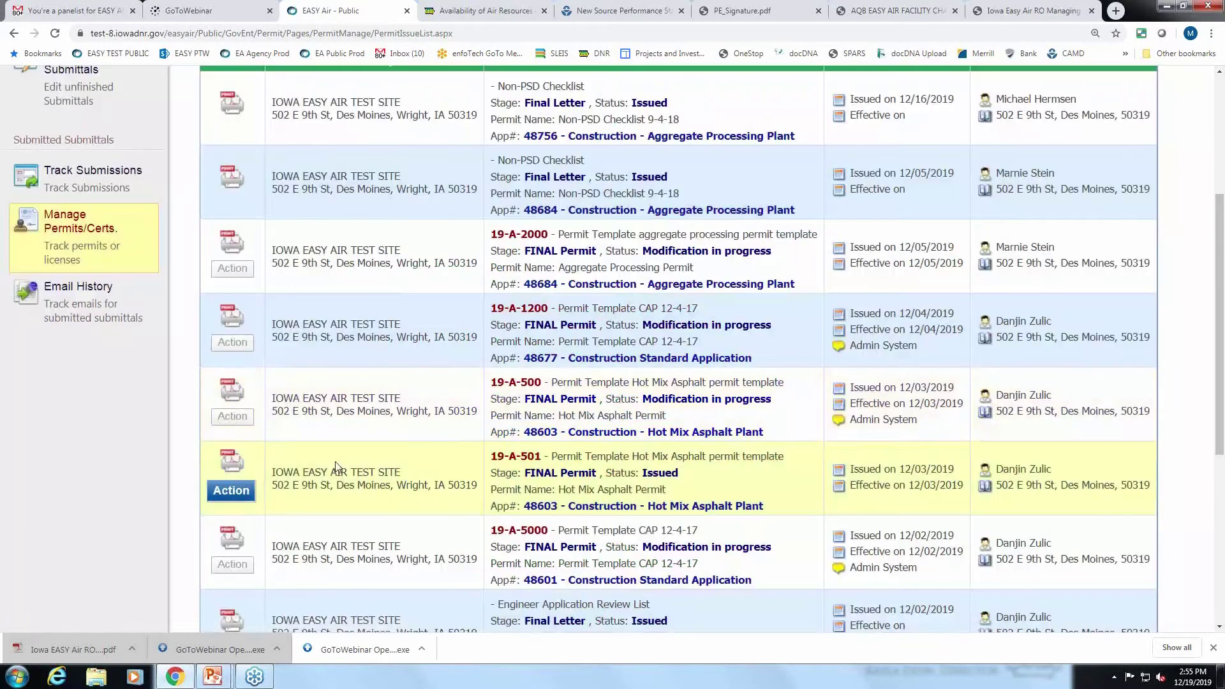
scroll(335, 469, "up", 2)
scroll(337, 468, "up", 1)
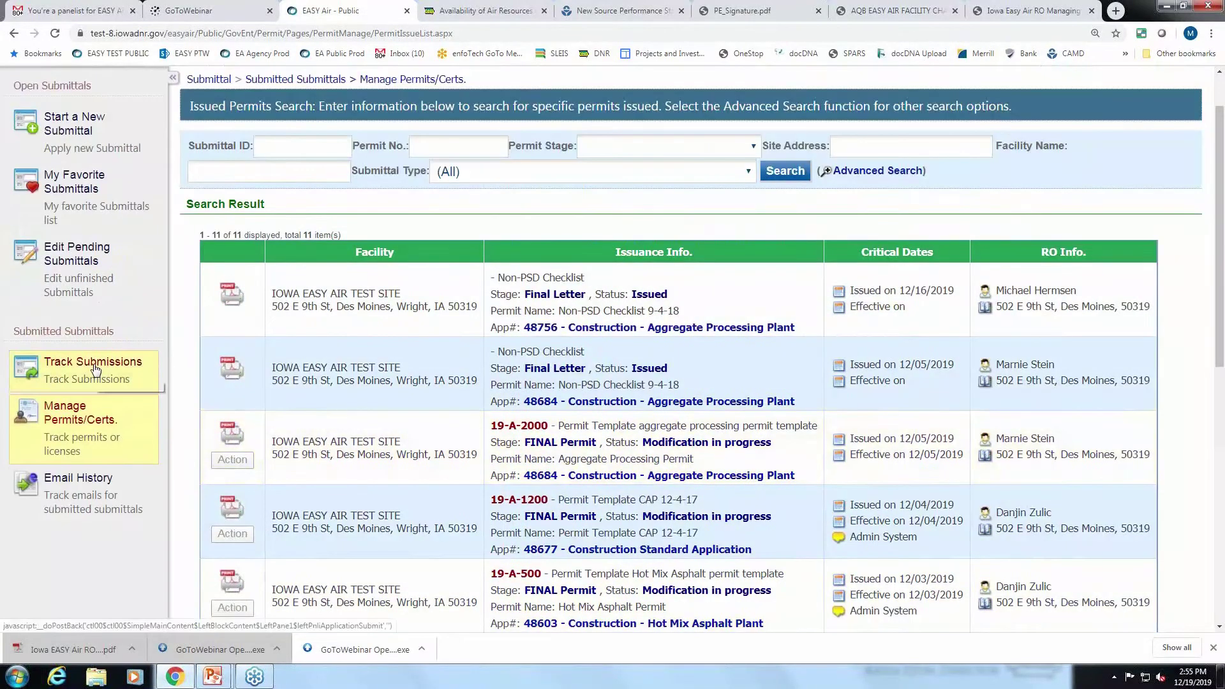
View submittal 48706 from Track Submissions, then go to Start a New Submittal.
left_click(94, 369)
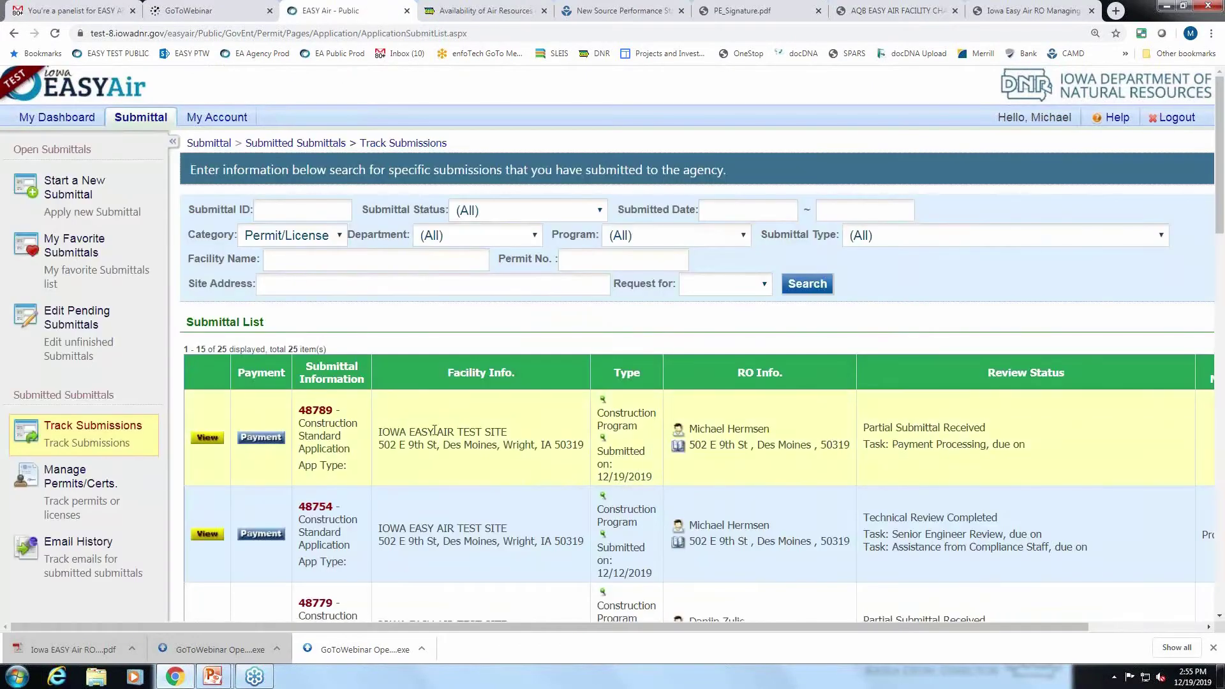
scroll(441, 482, "down", 1)
scroll(441, 482, "down", 7)
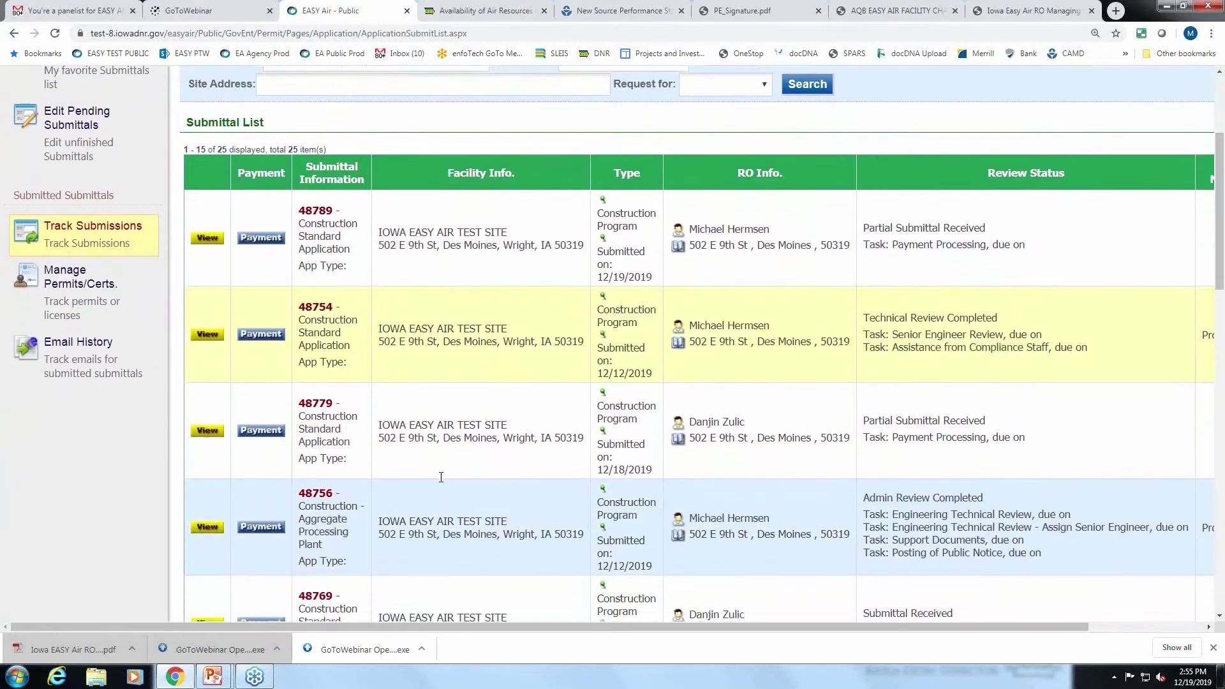
scroll(441, 477, "down", 7)
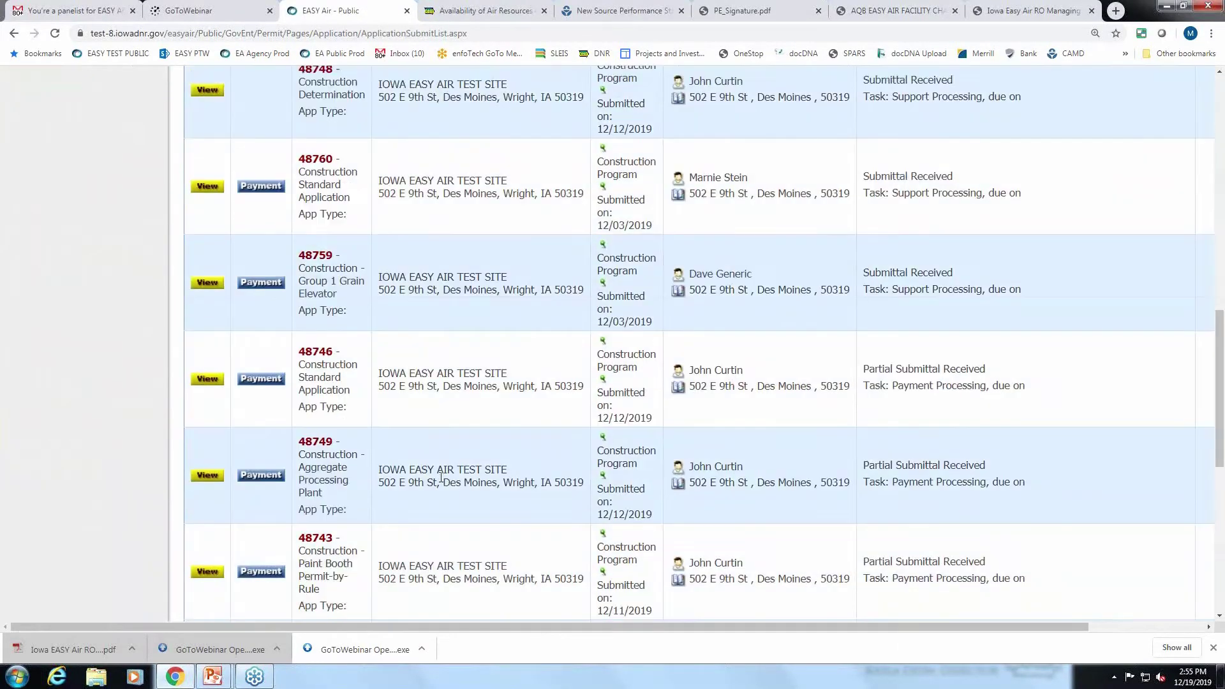
scroll(441, 477, "down", 1)
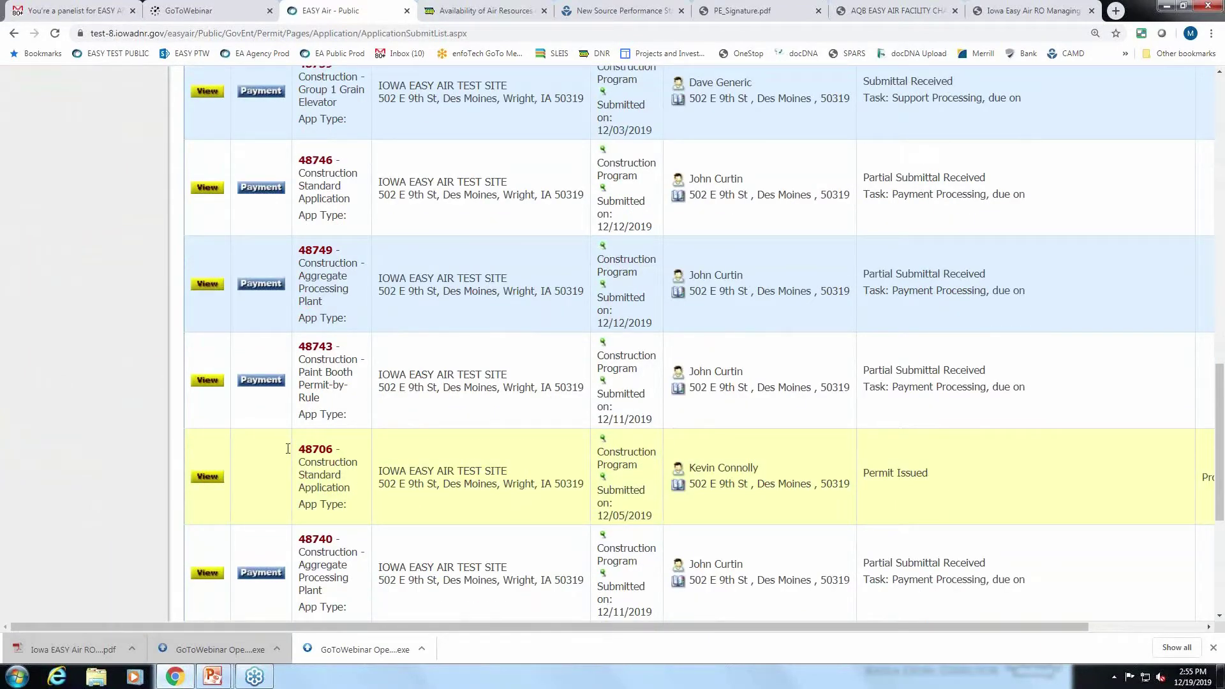
left_click(208, 479)
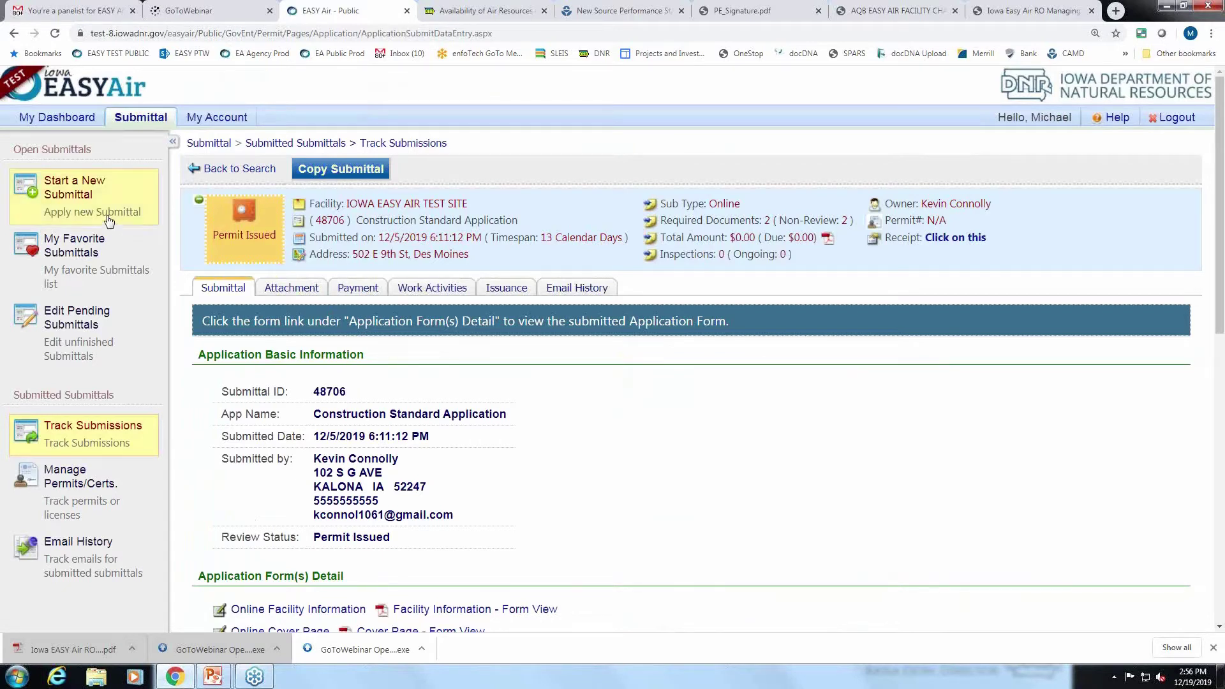
left_click(67, 190)
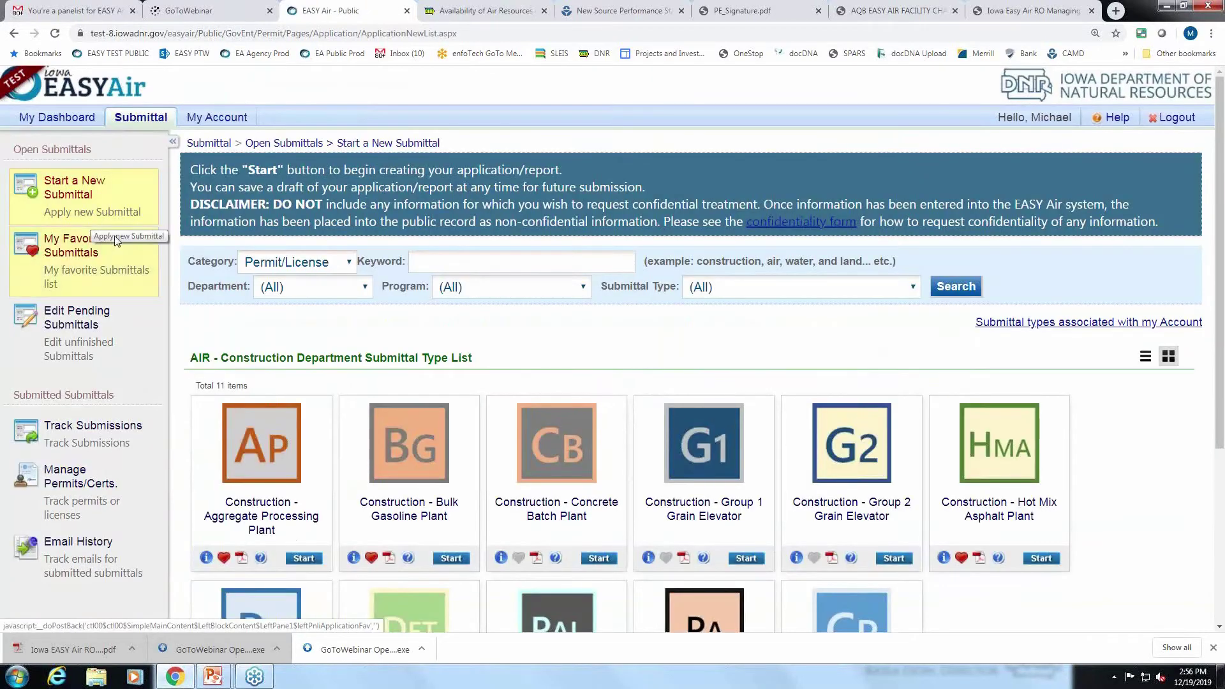
Start a Construction Standard Application as a Modification for IOWA EASY AIR TEST SITE.
scroll(761, 350, "down", 3)
scroll(760, 350, "down", 2)
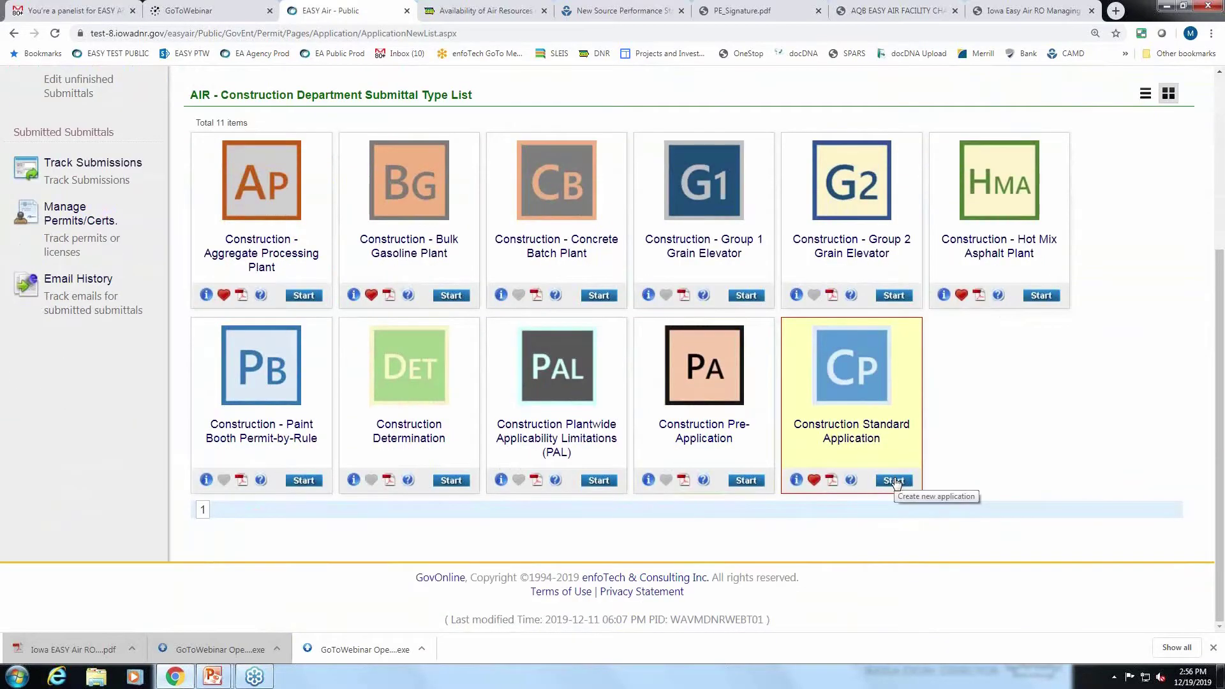
left_click(894, 480)
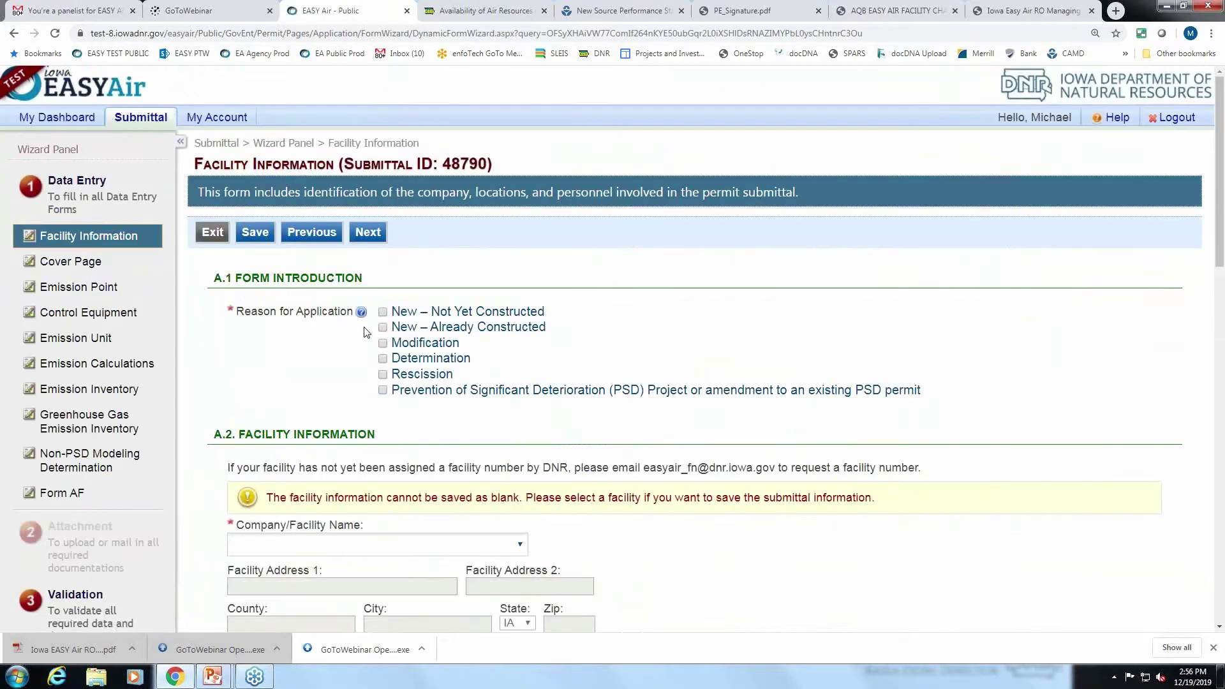
left_click(383, 344)
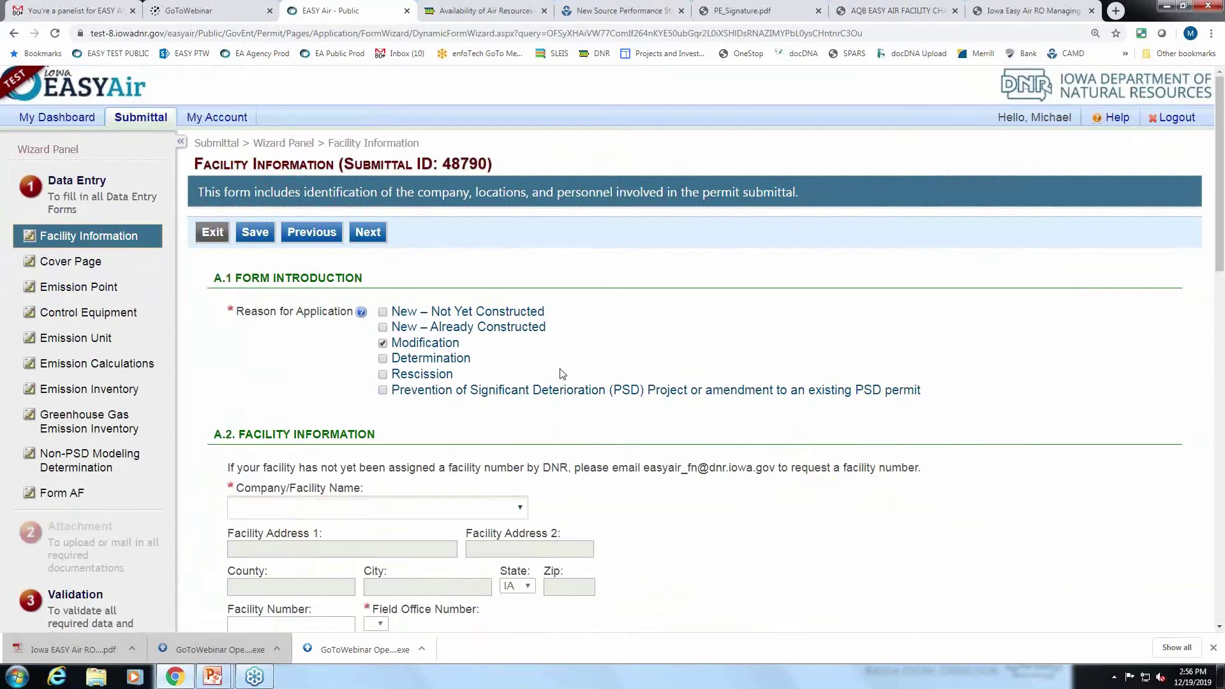
scroll(562, 374, "down", 1)
left_click(408, 444)
left_click(424, 479)
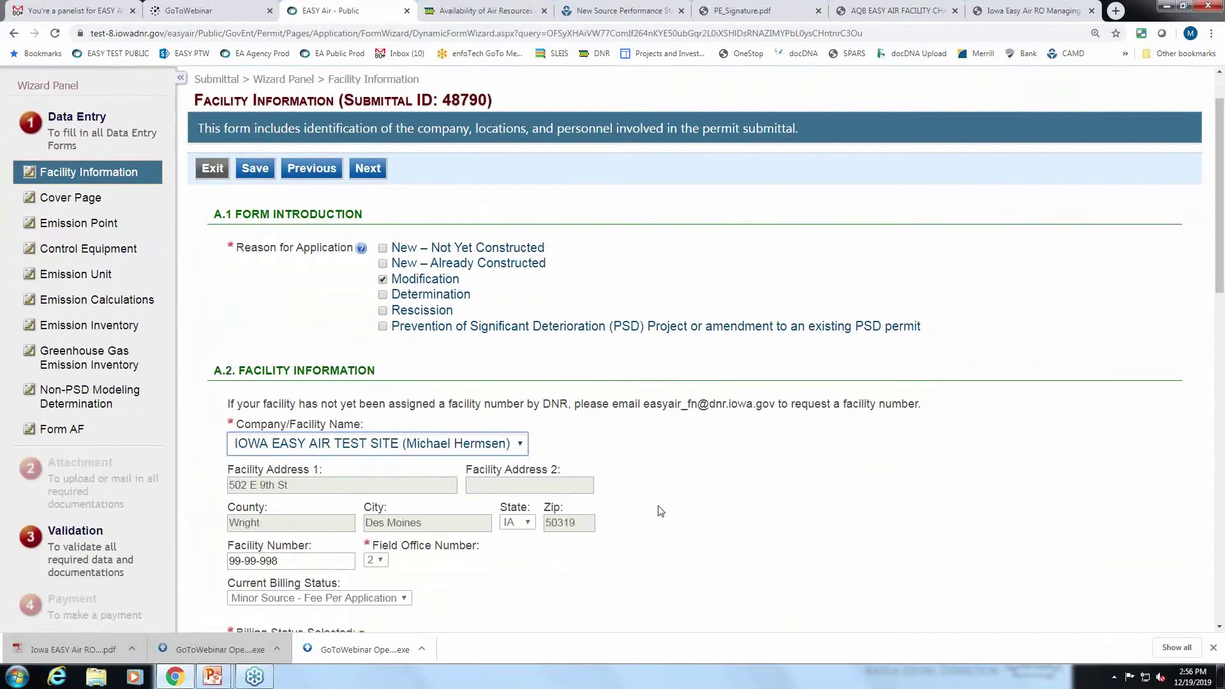
Save the facility information for submittal 48790 and go to the Emission Point page.
scroll(658, 509, "down", 2)
scroll(804, 561, "up", 2)
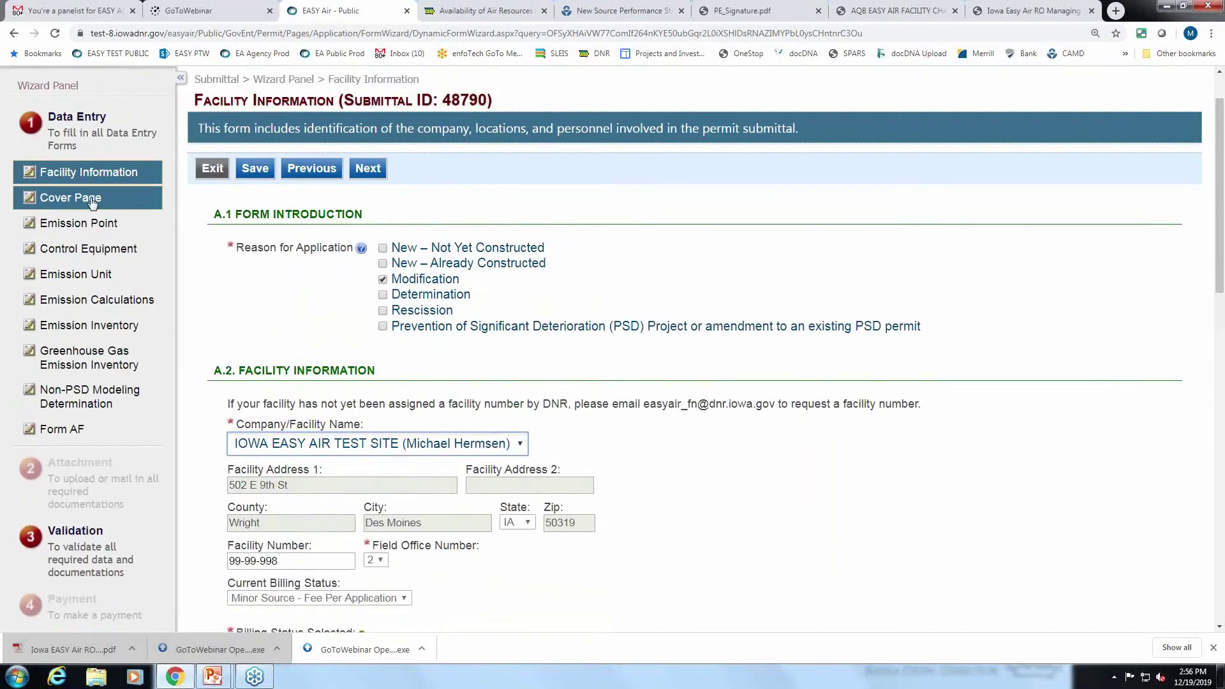
left_click(60, 225)
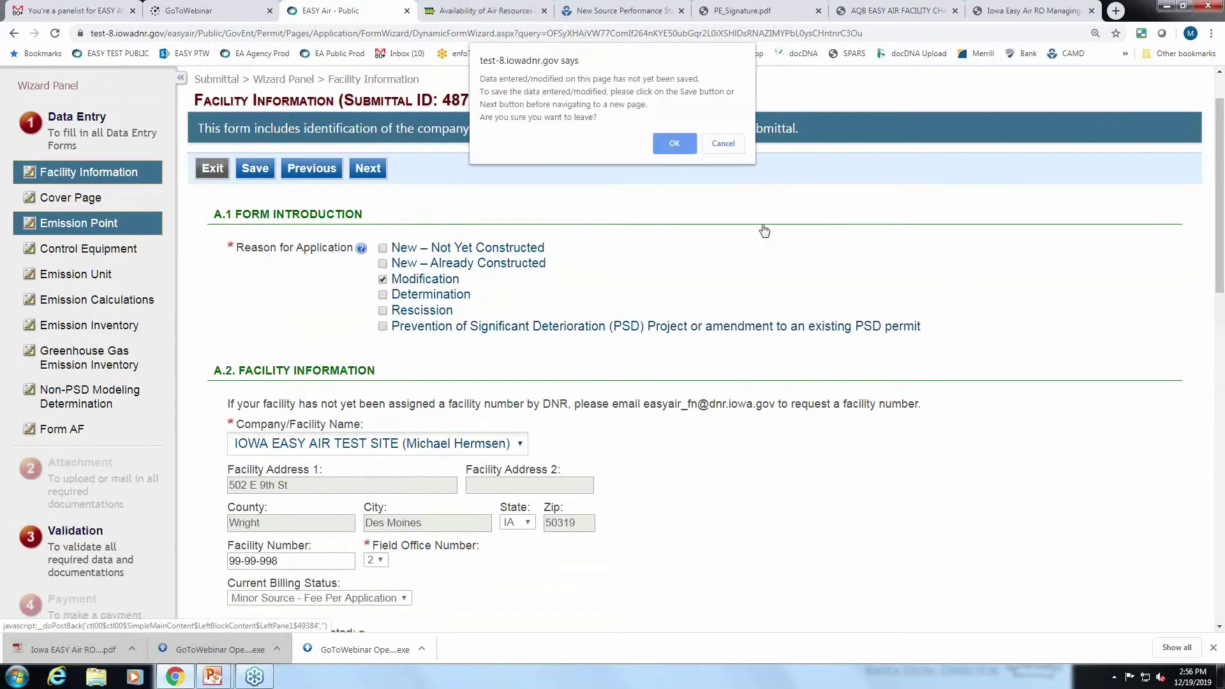
left_click(727, 146)
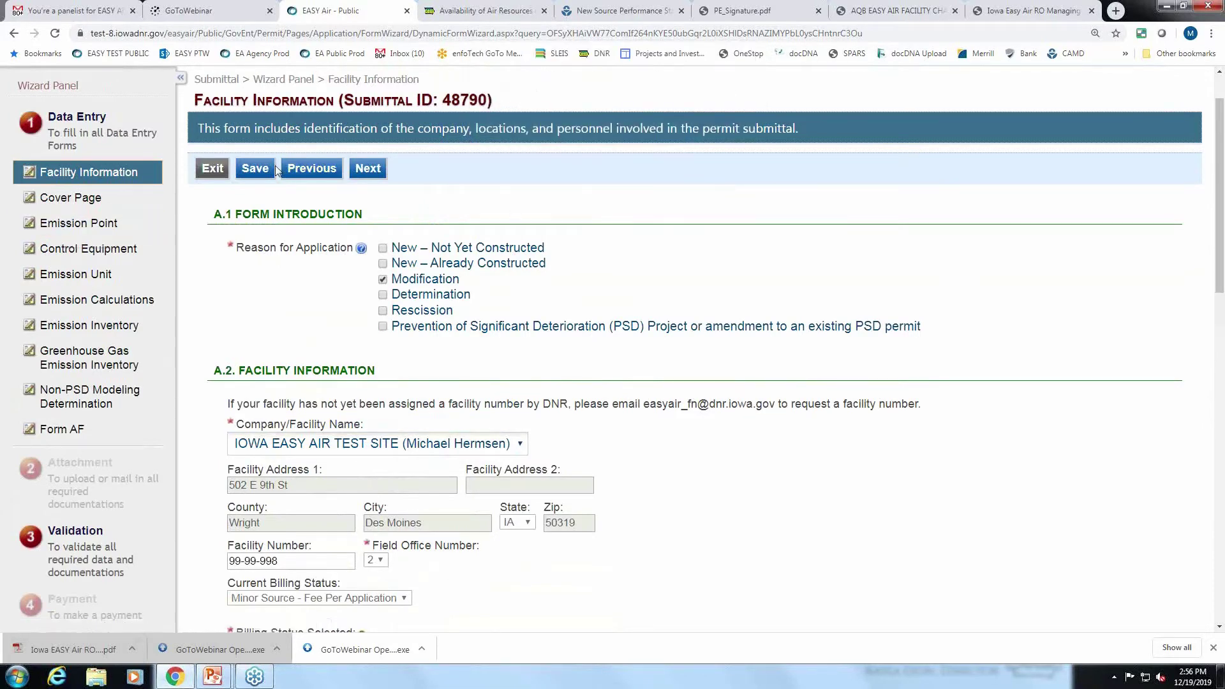
left_click(255, 169)
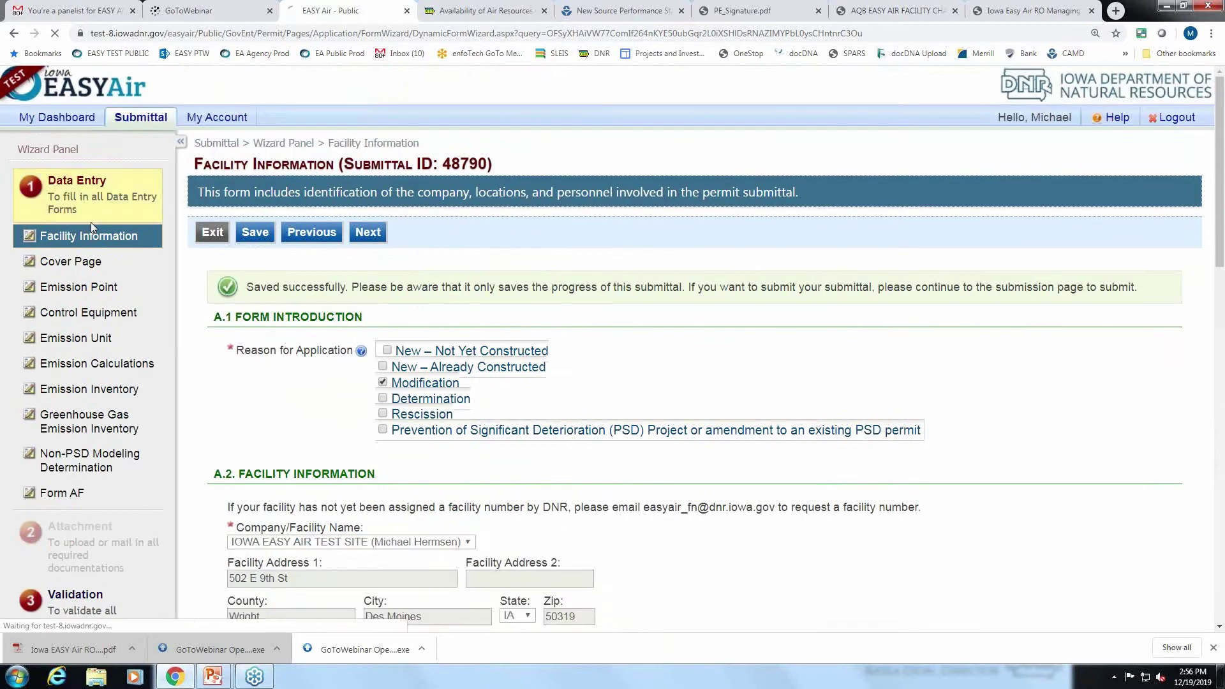
left_click(88, 292)
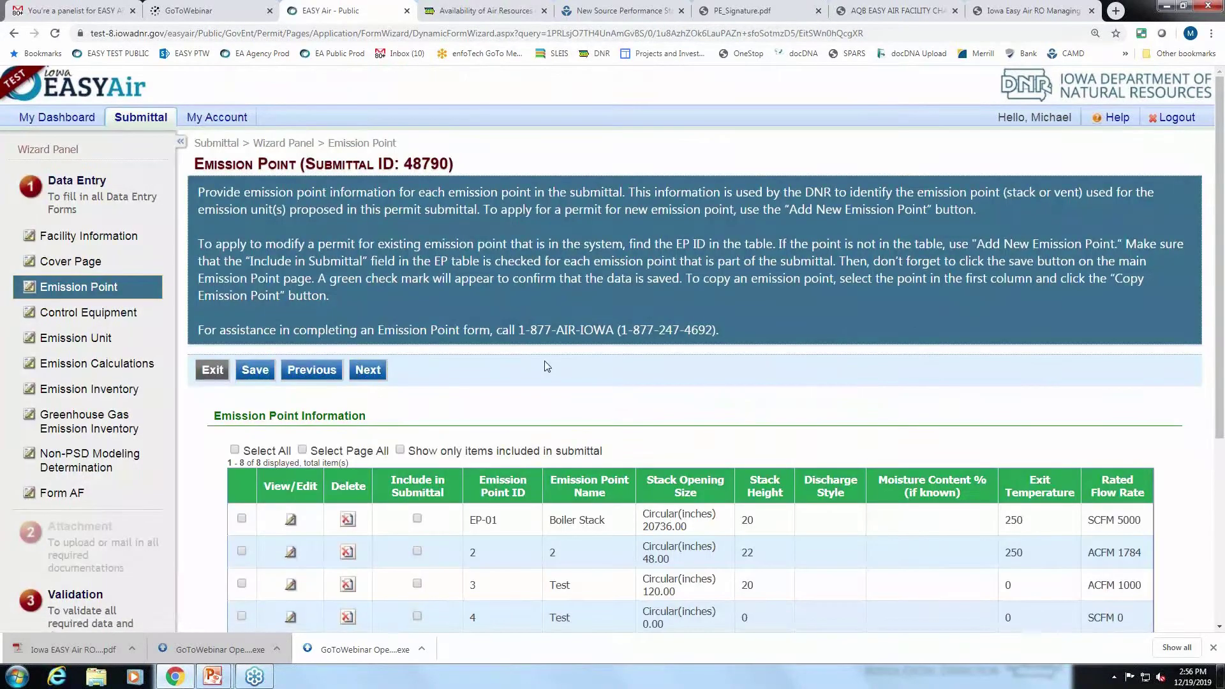
Include EP-01 Boiler Stack in the submittal, set its discharge style to Vertical, and save.
scroll(598, 366, "down", 3)
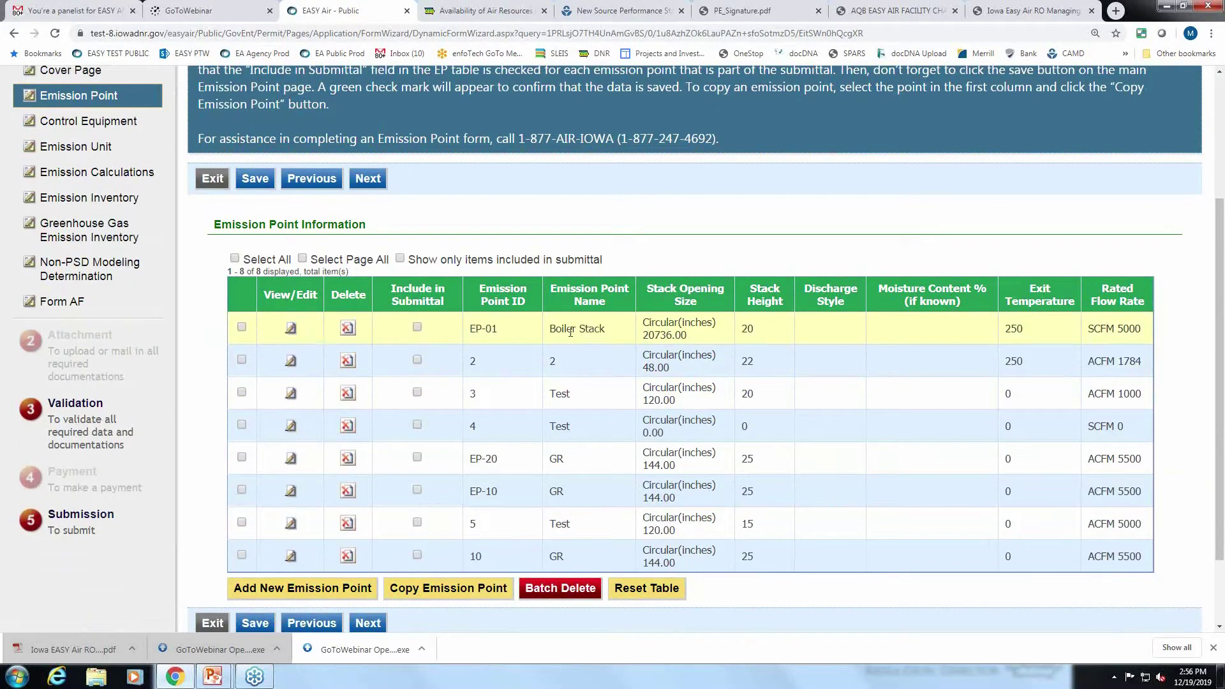
left_click(418, 328)
left_click(399, 260)
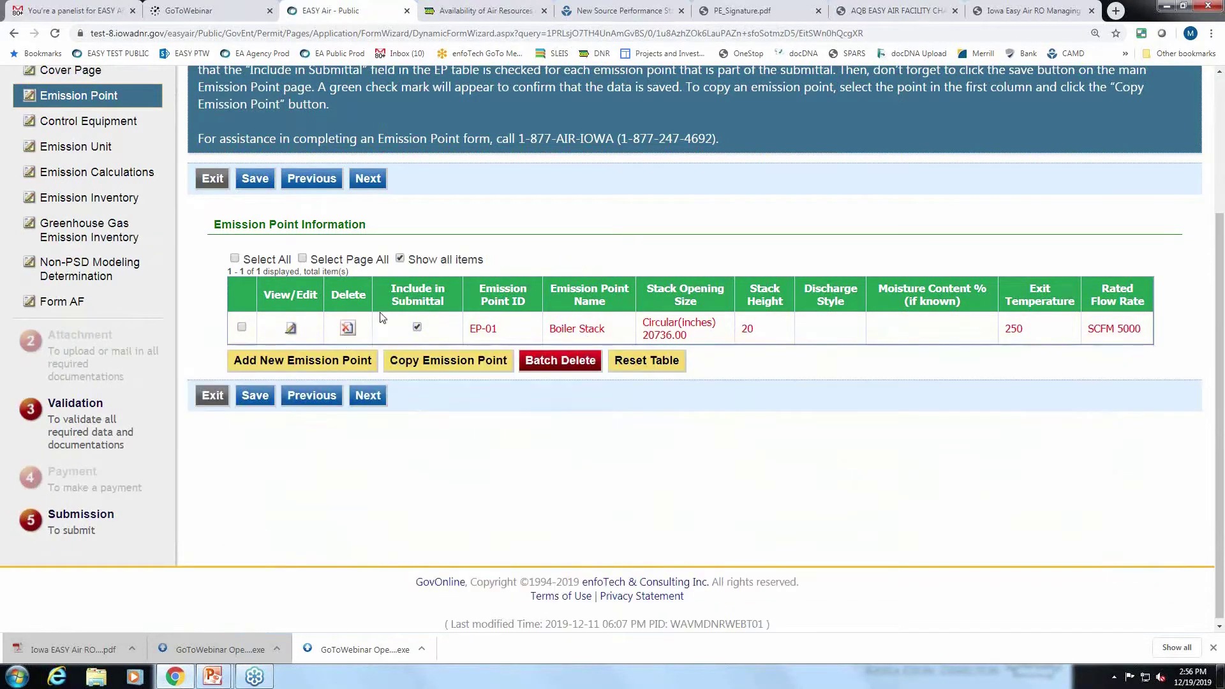
left_click(290, 329)
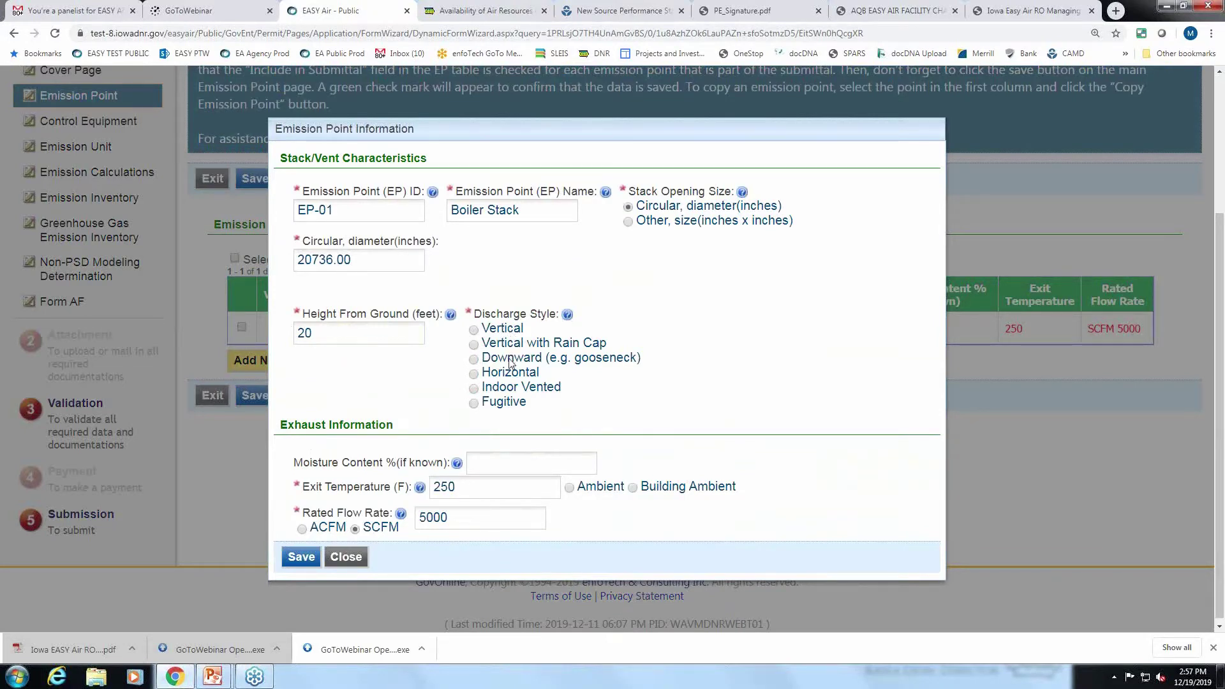
left_click(473, 329)
left_click(305, 553)
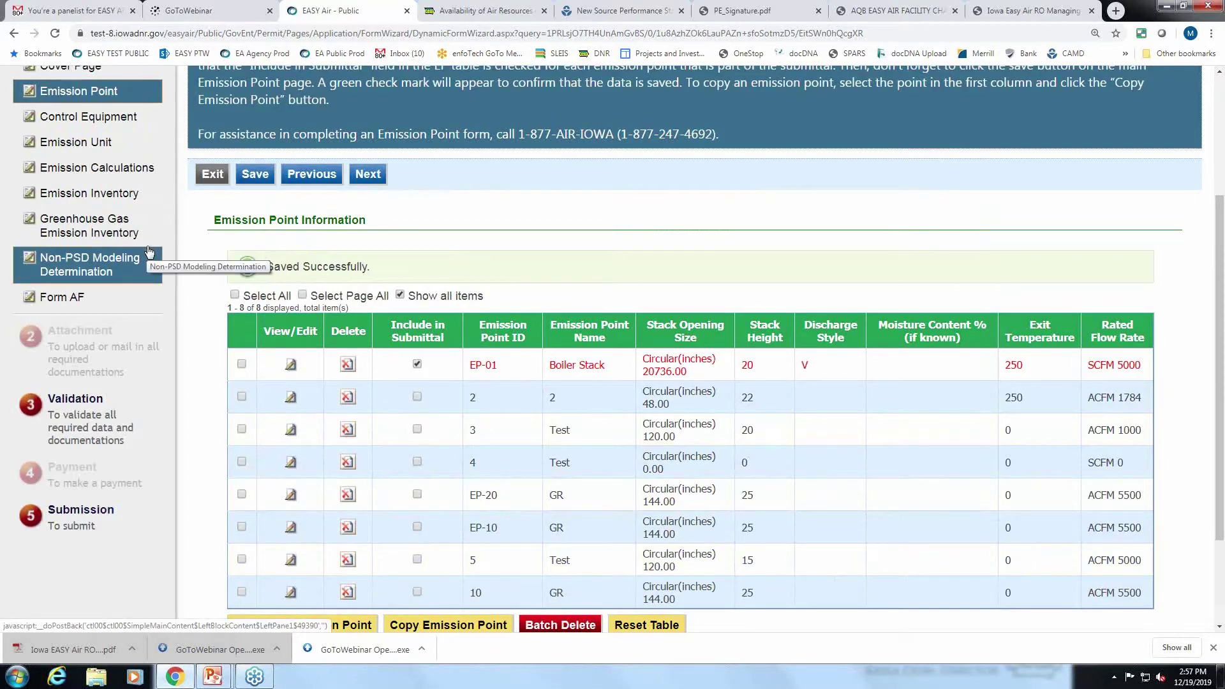
scroll(149, 251, "up", 1)
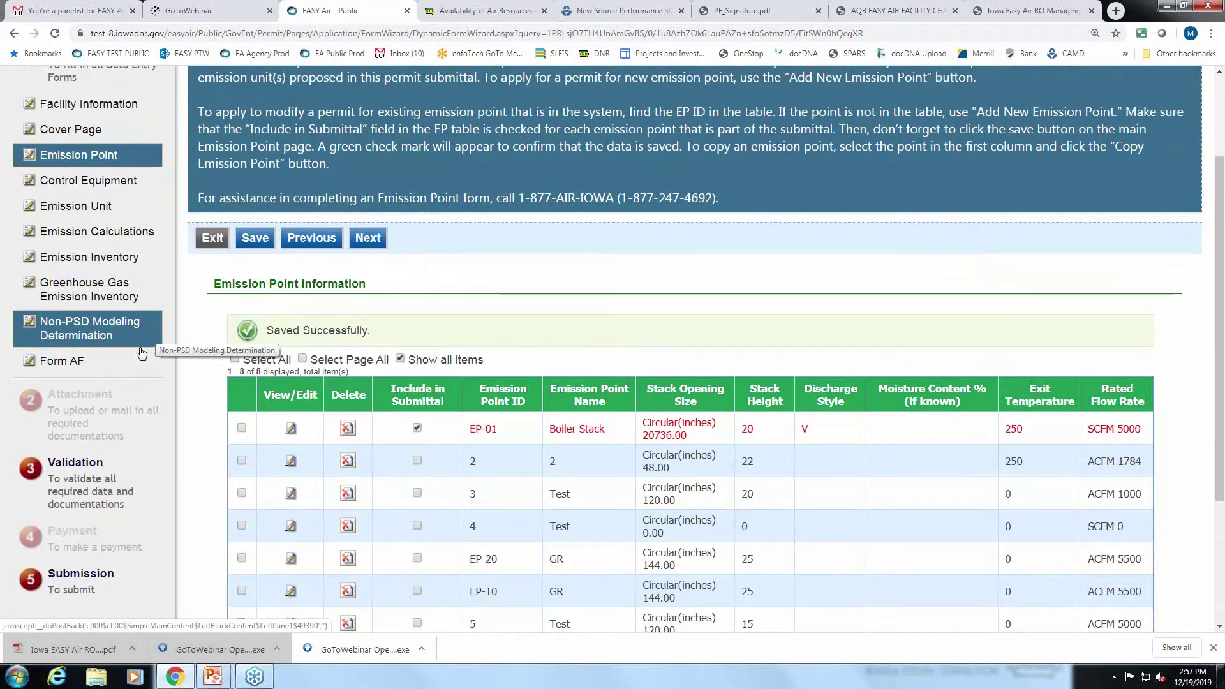
Exit the wizard, leaving submittal 48790 pending, and go to Start a New Submittal.
scroll(142, 353, "up", 1)
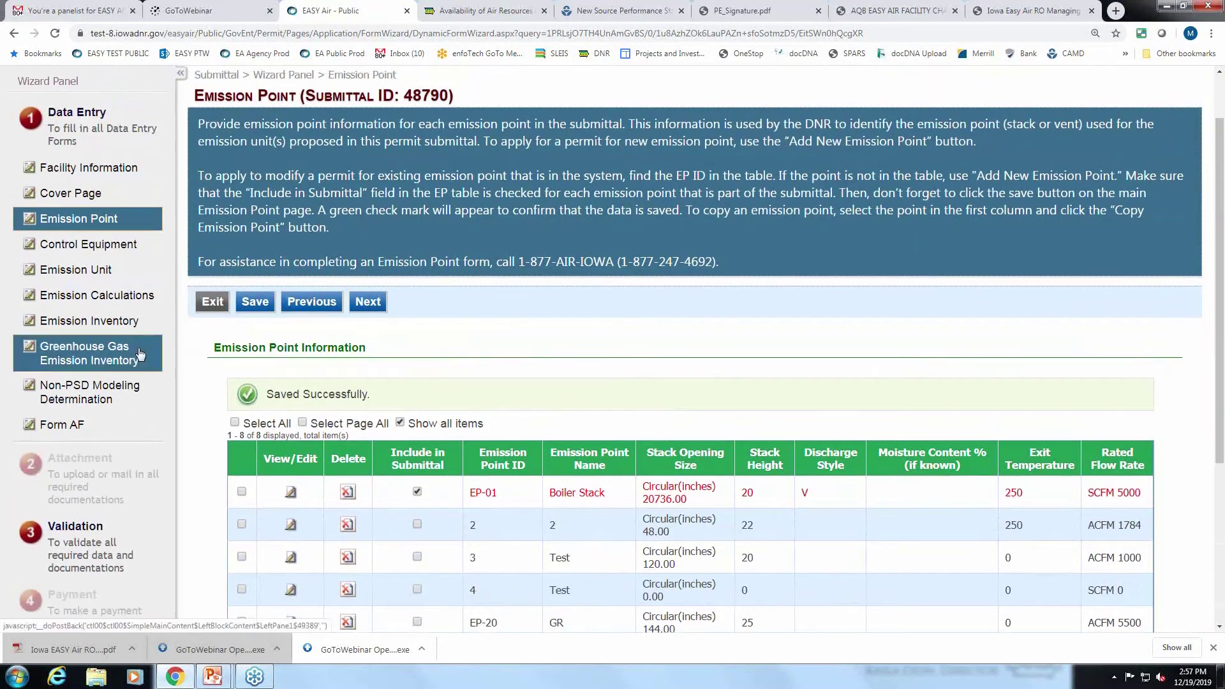
scroll(128, 303, "down", 2)
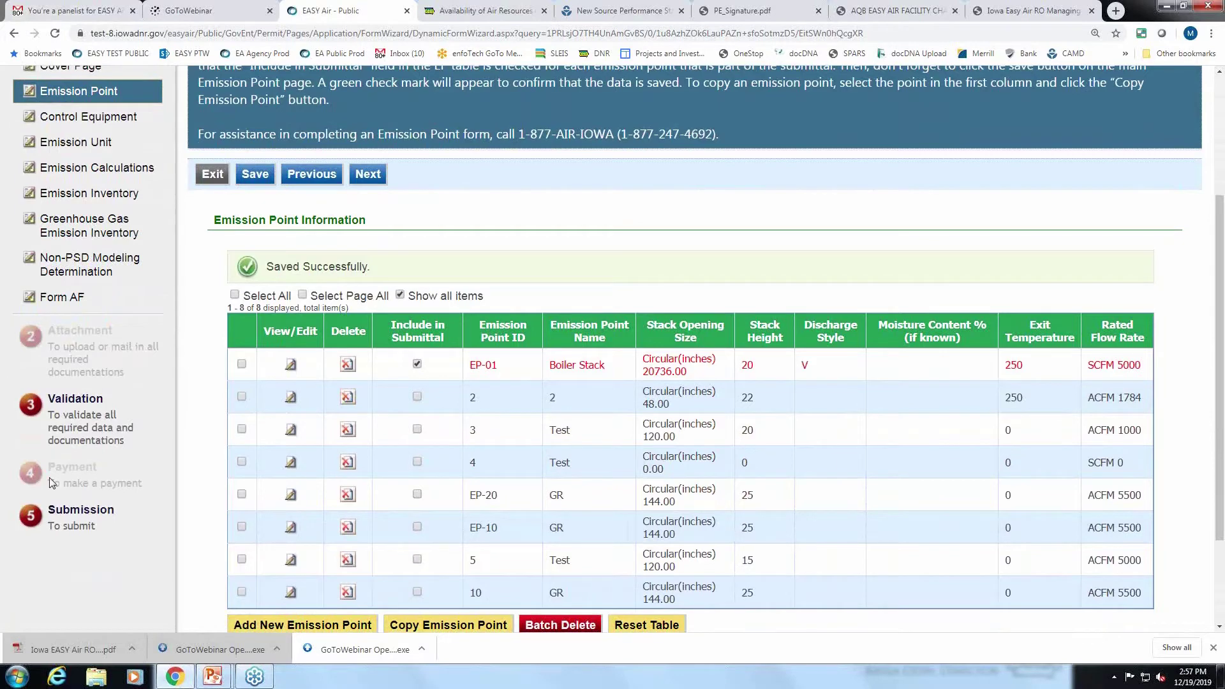
scroll(81, 490, "up", 3)
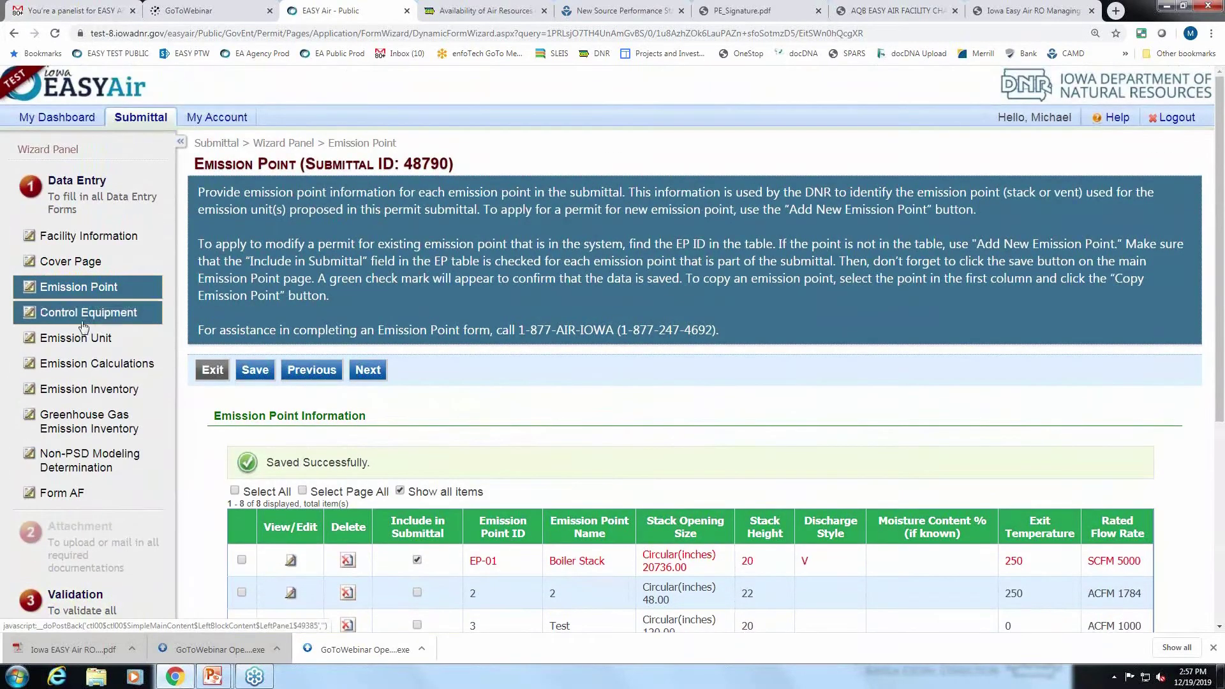
left_click(206, 372)
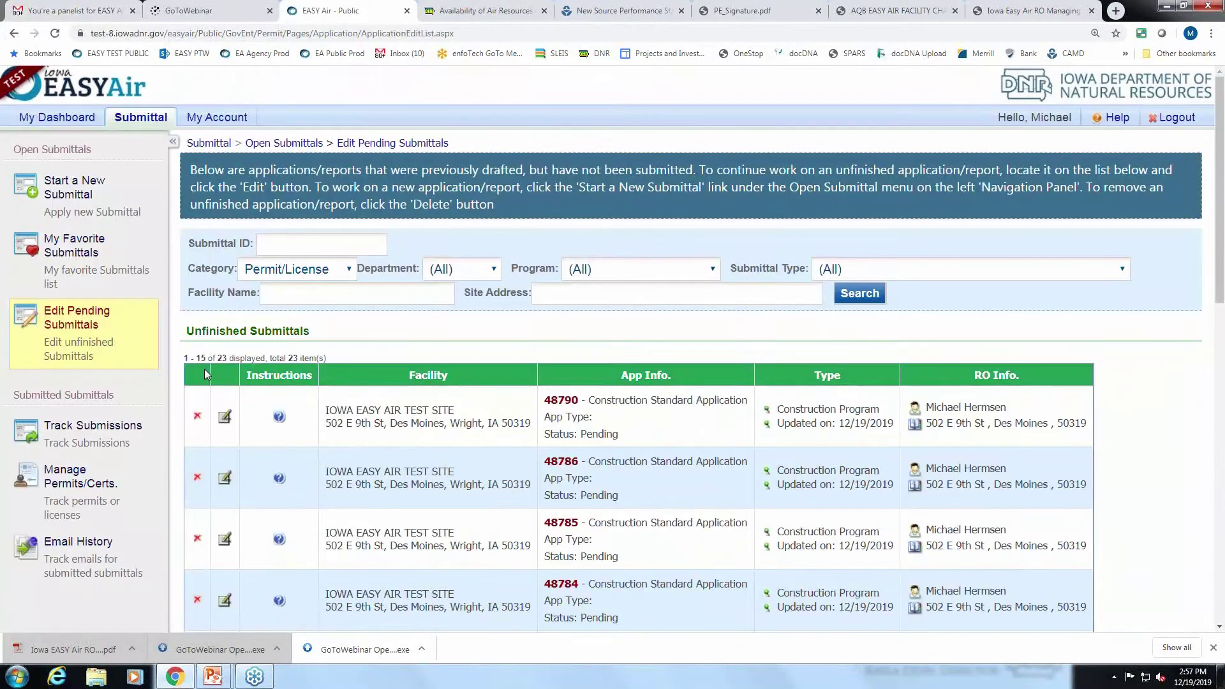
left_click(56, 201)
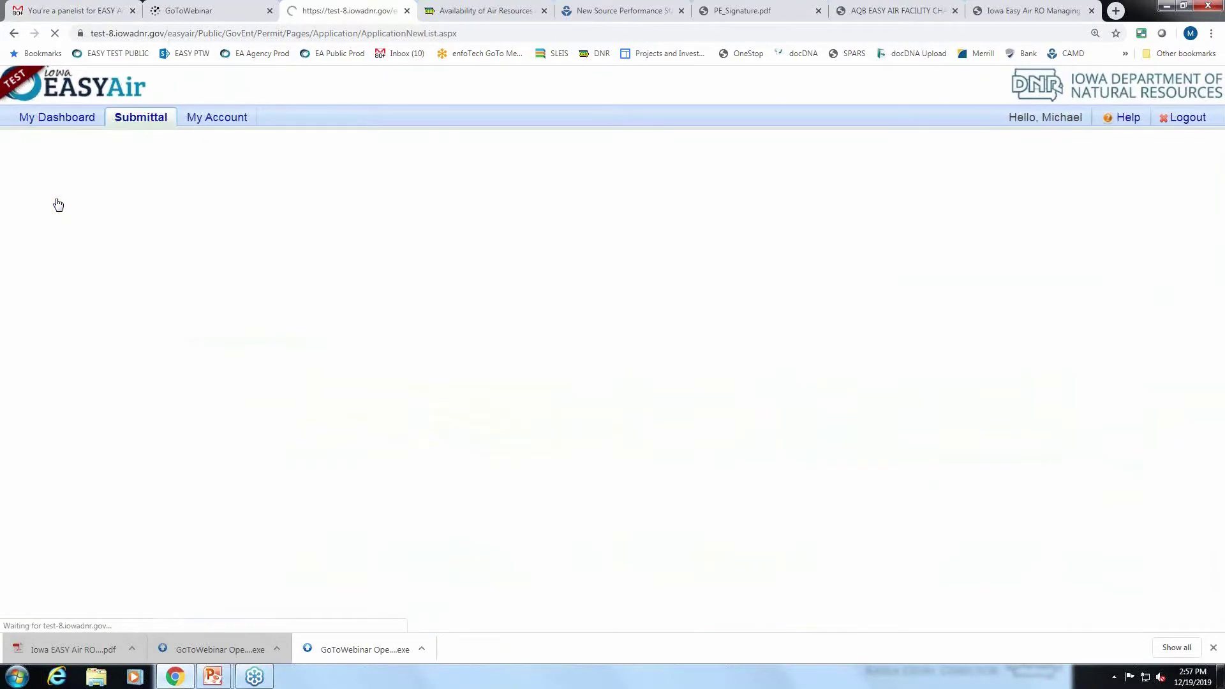
Start a new Construction Determination submittal, creating ID 48791.
scroll(584, 486, "down", 3)
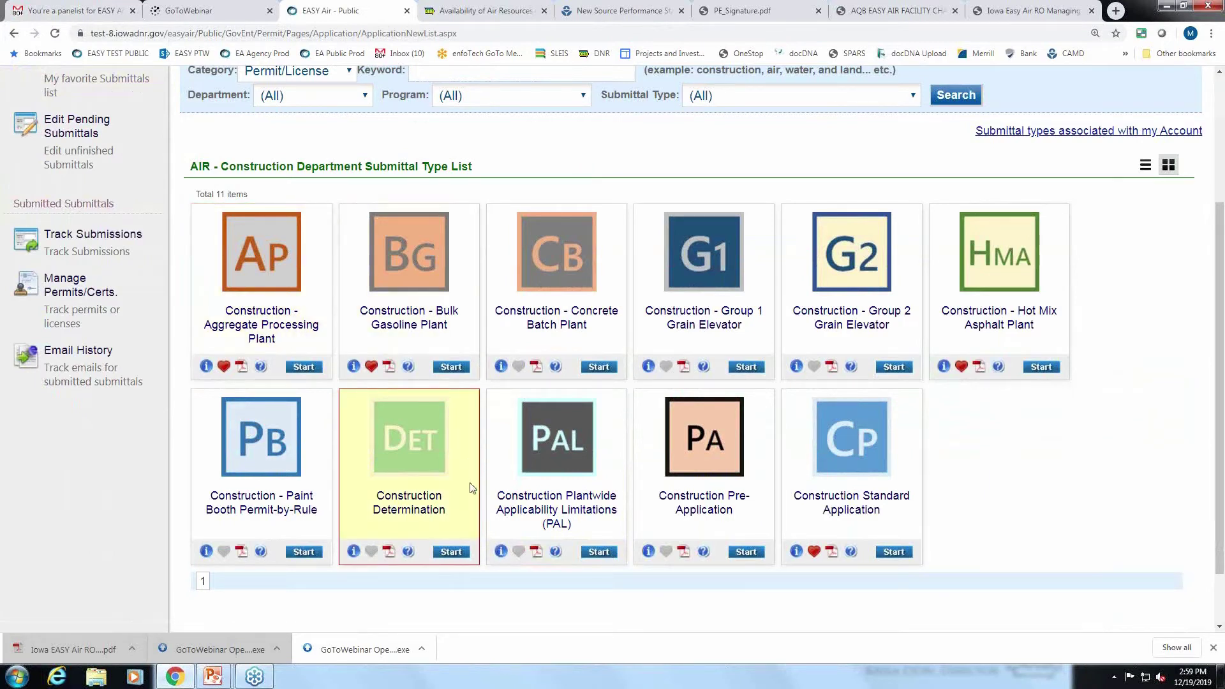
left_click(451, 552)
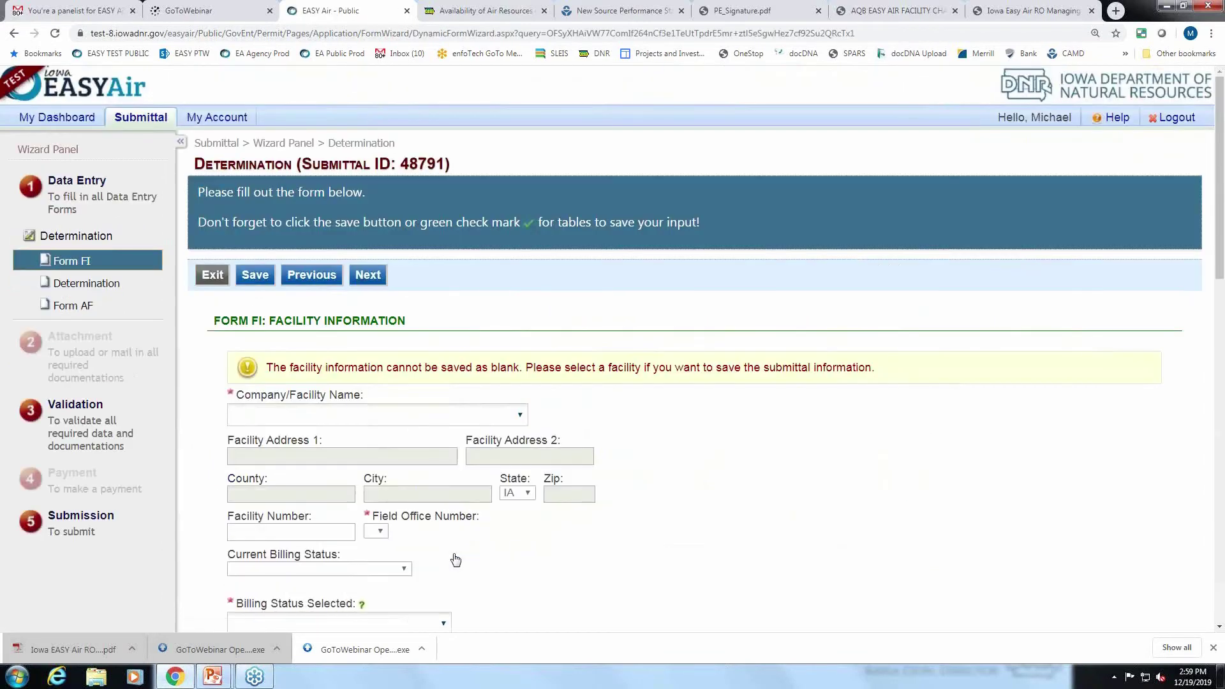
Select IOWA EASY AIR TEST SITE as the facility on Form FI.
scroll(456, 560, "down", 4)
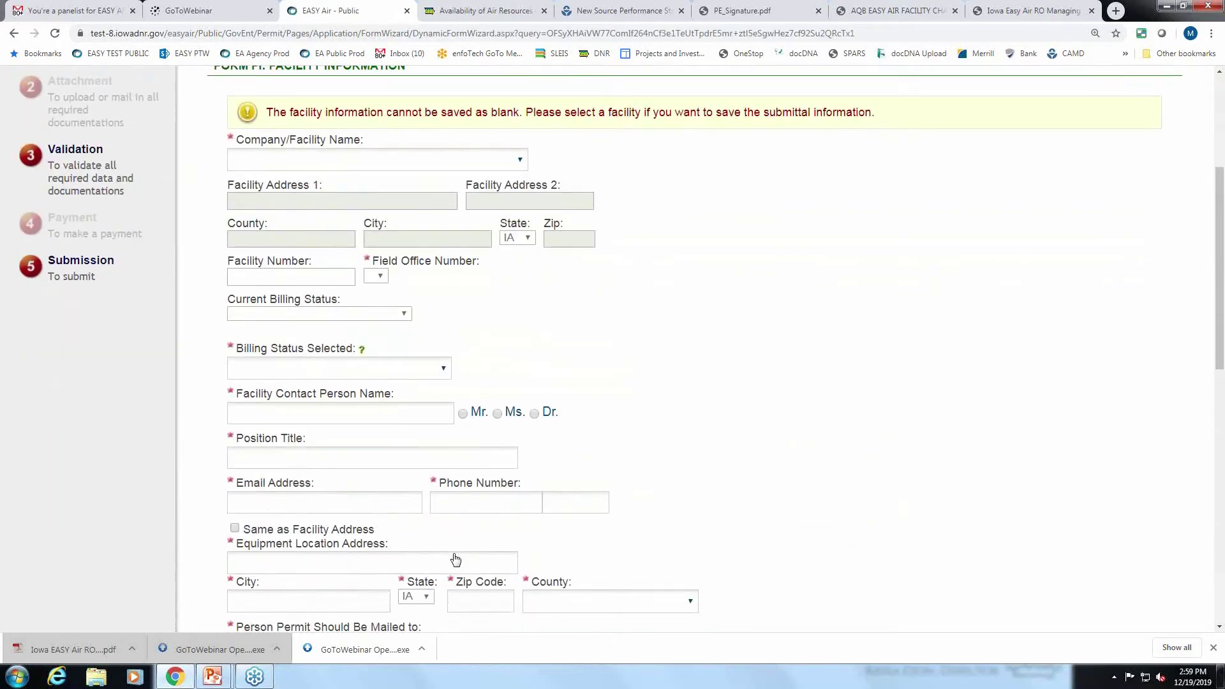
scroll(506, 459, "up", 3)
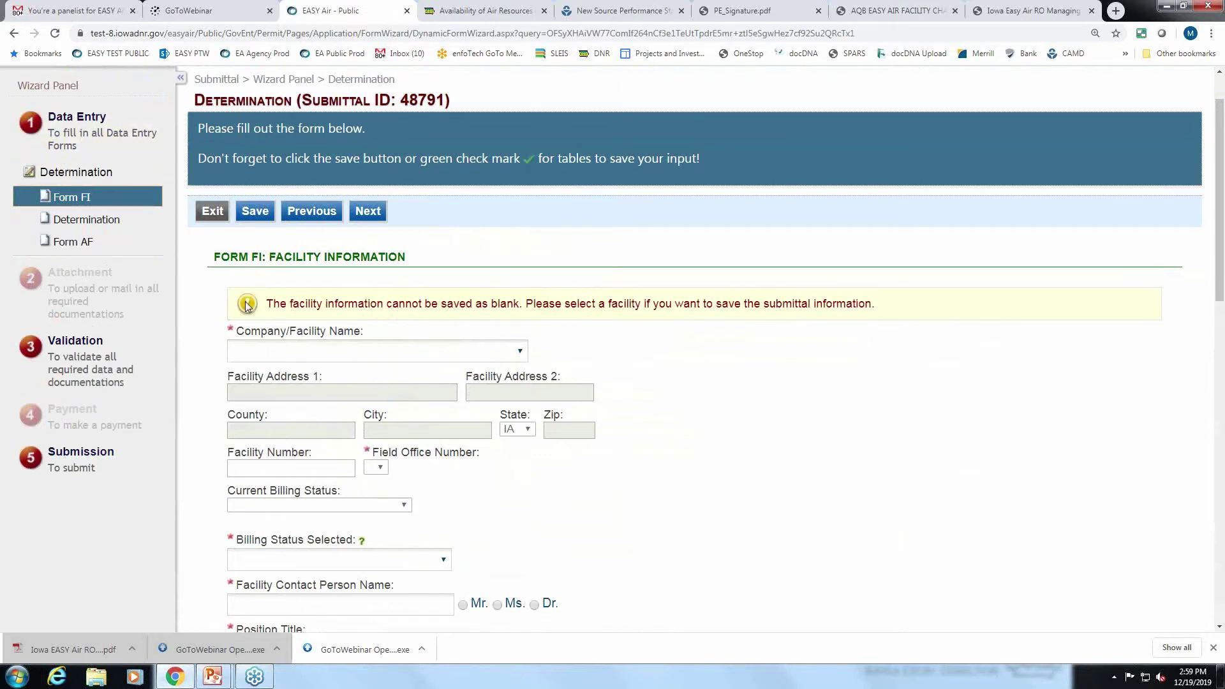
left_click(521, 353)
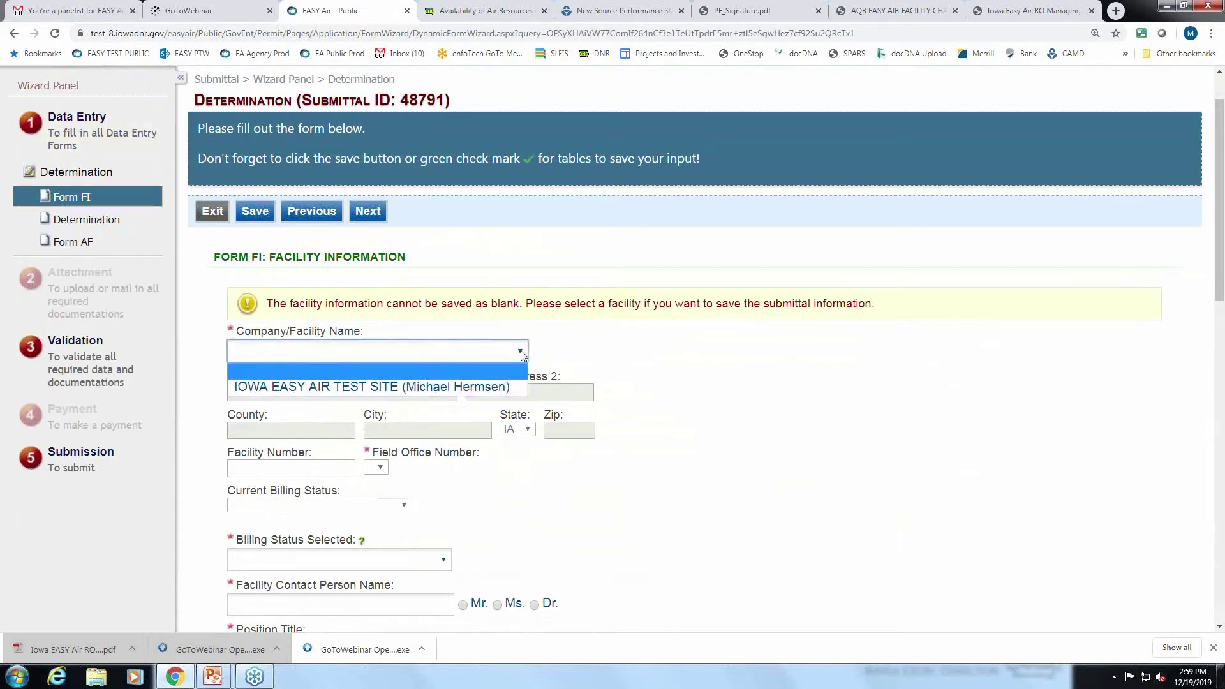
left_click(486, 386)
Enter the contact's name and title 'engineer', and autofill the contact e-mail.
scroll(484, 421, "down", 3)
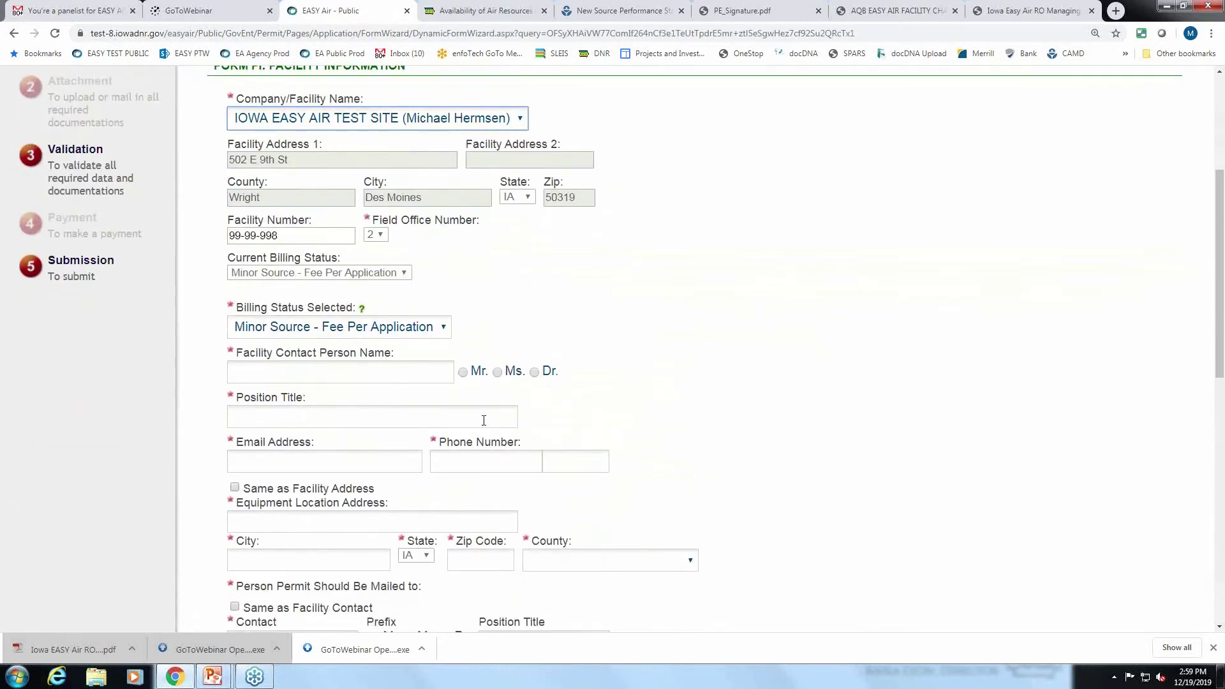
left_click(399, 376)
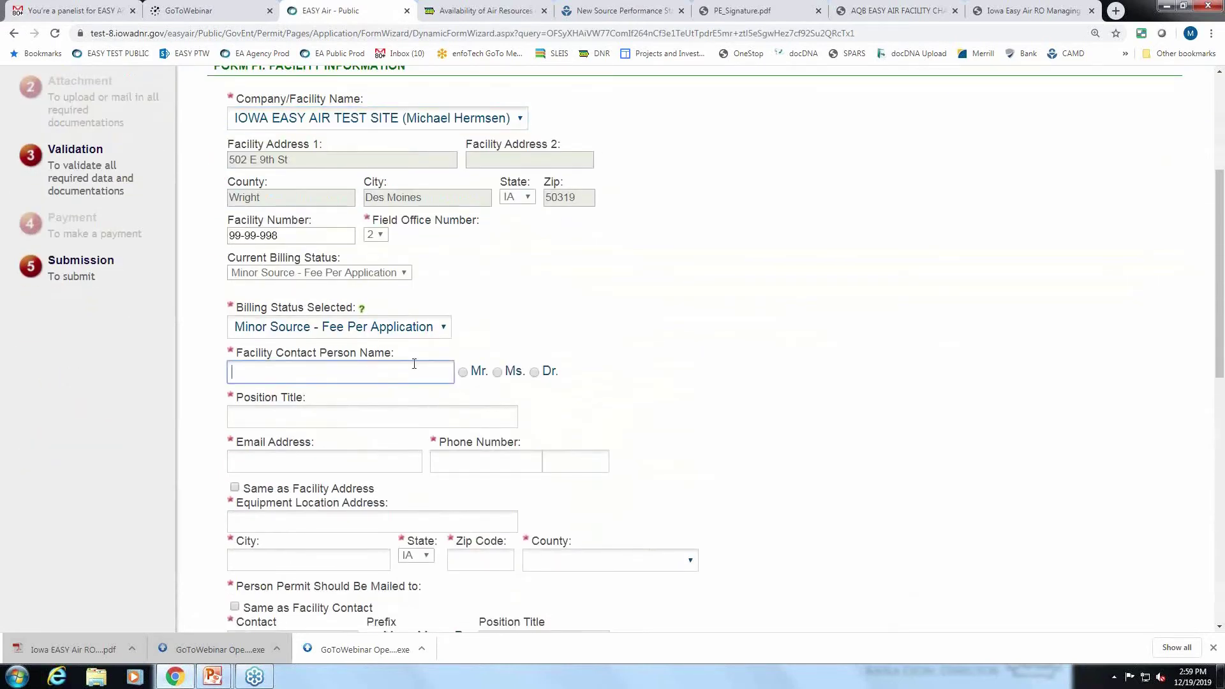
type("John")
left_click(355, 422)
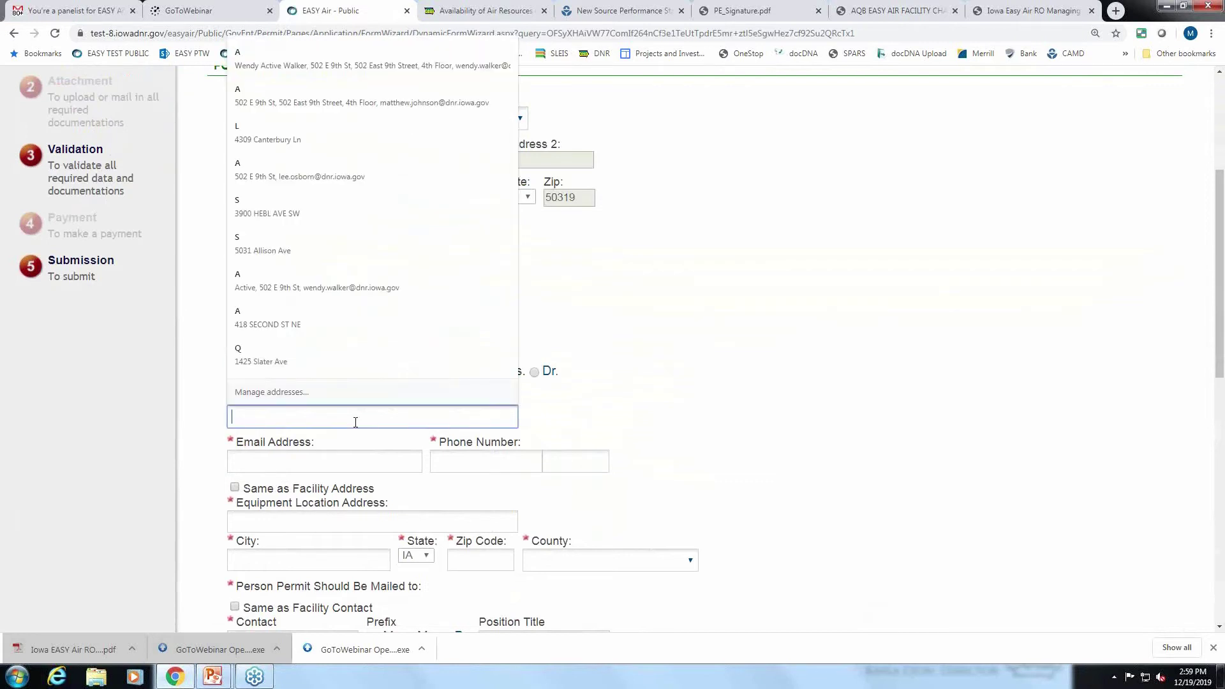
type("engin")
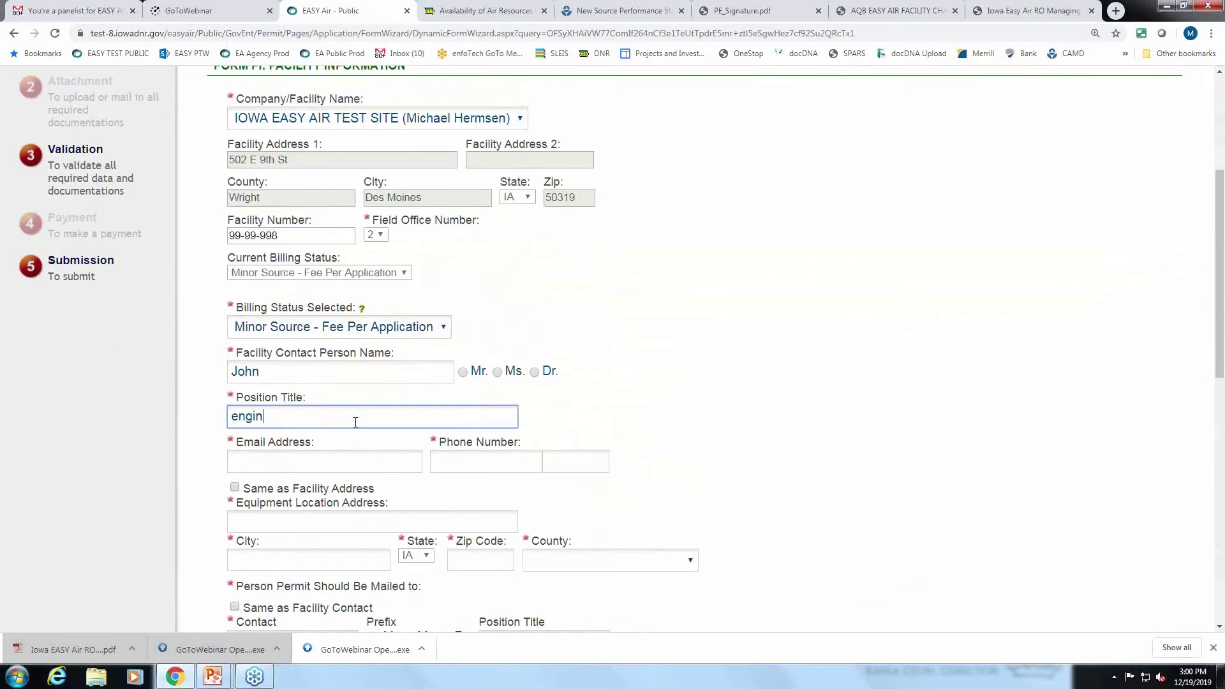
type("eer")
left_click(347, 456)
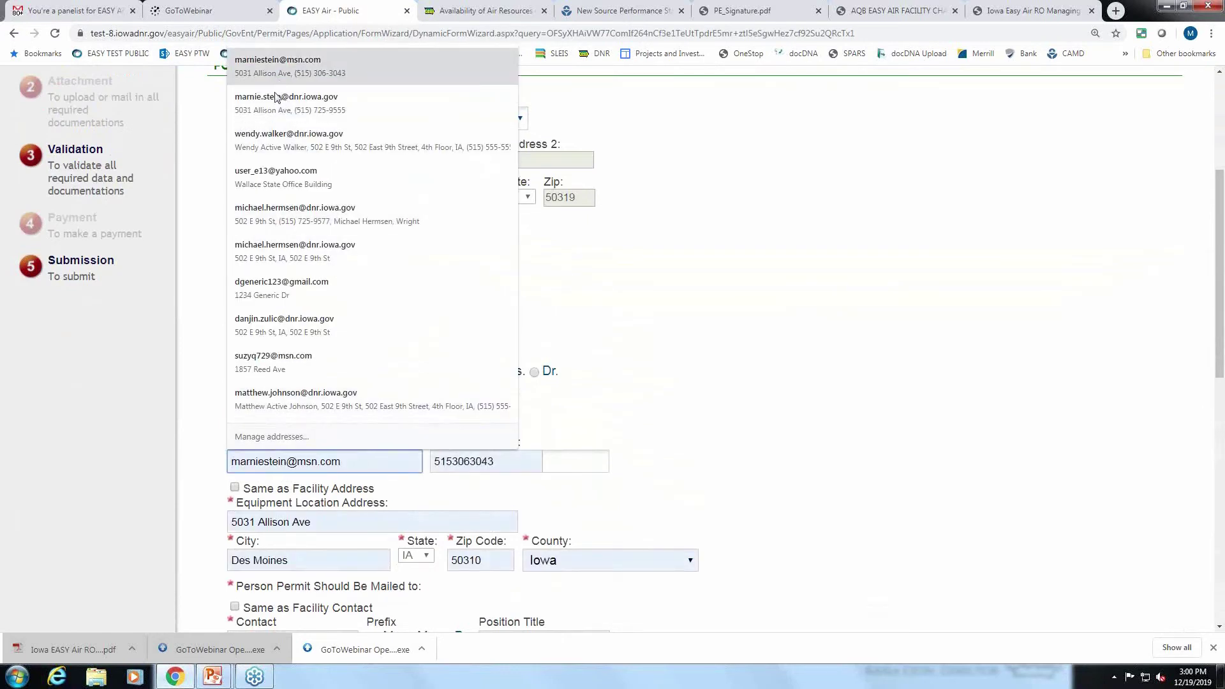
left_click(313, 214)
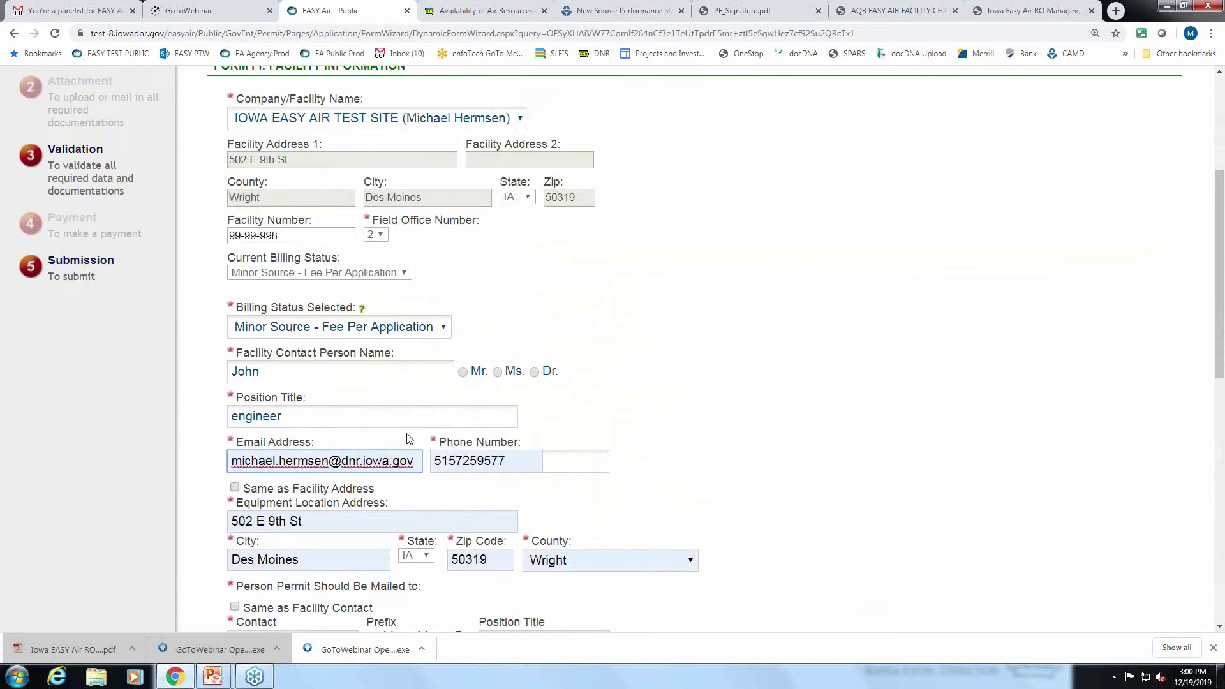
Autofill the mailing contact's phone and make the mailing address the same as the facility.
scroll(404, 438, "down", 3)
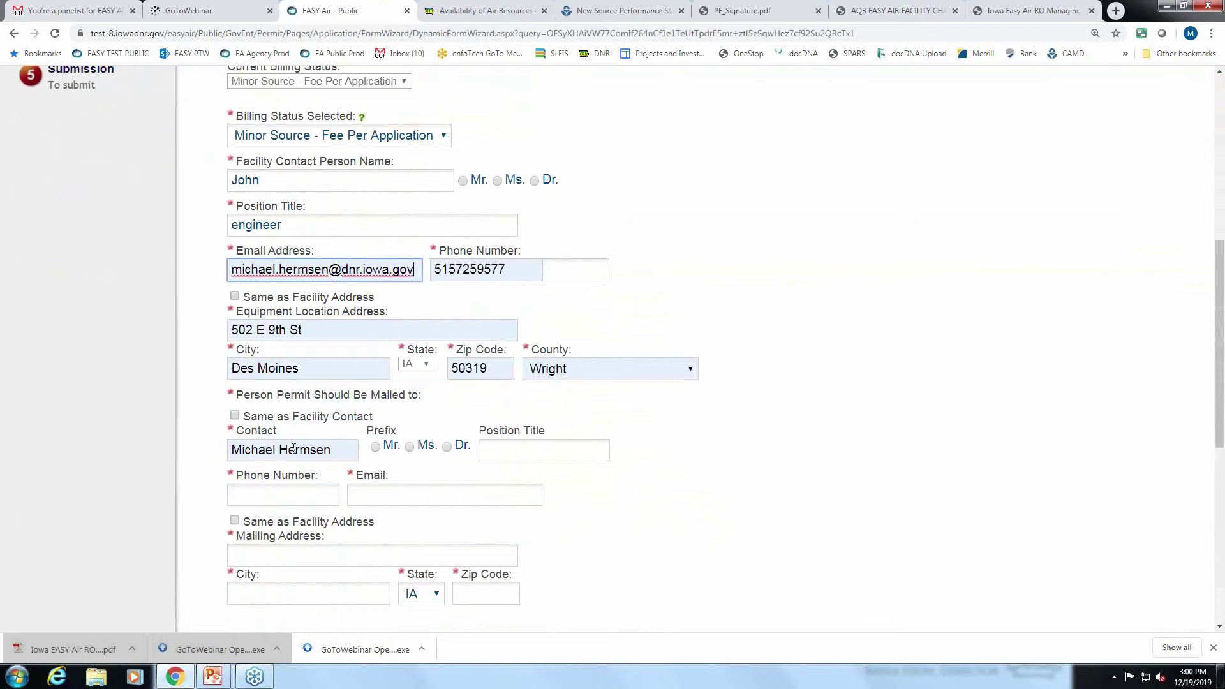
scroll(294, 449, "down", 1)
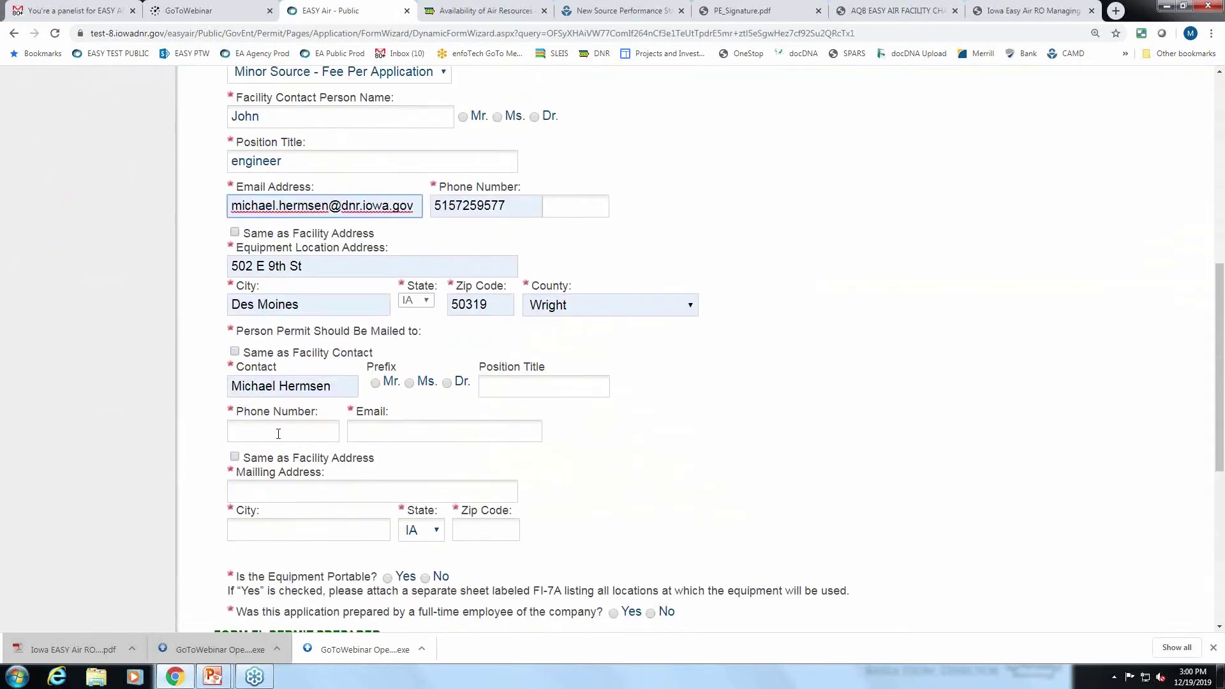
left_click(277, 431)
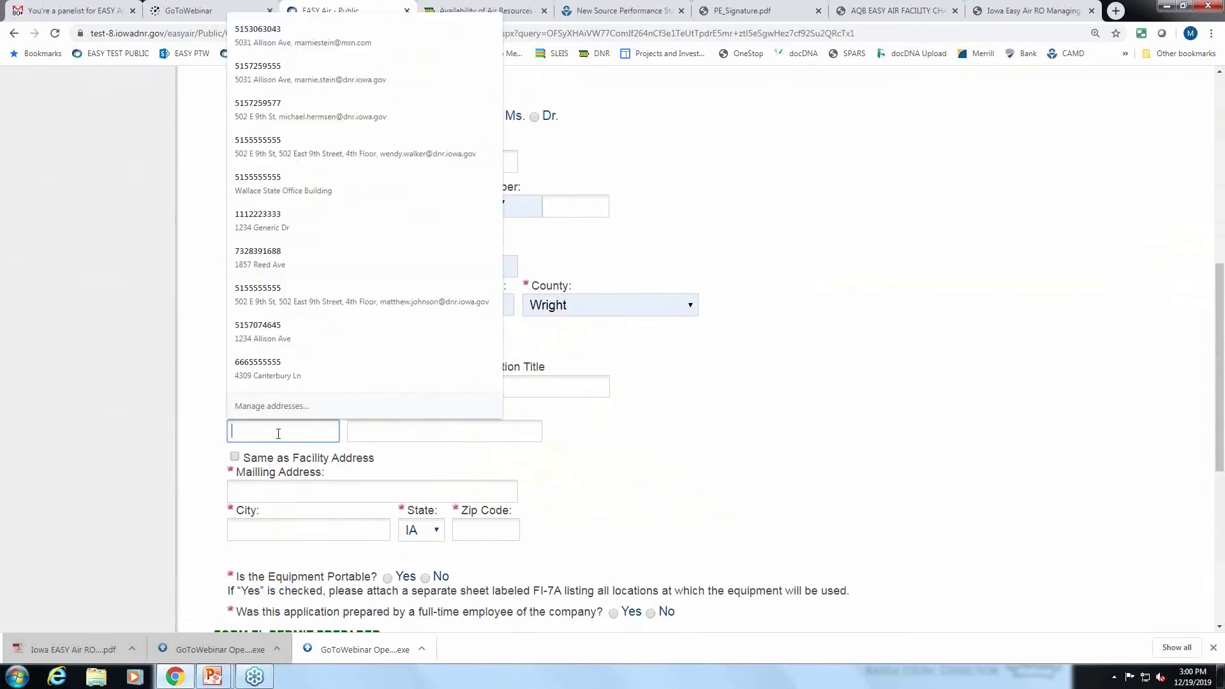
left_click(281, 184)
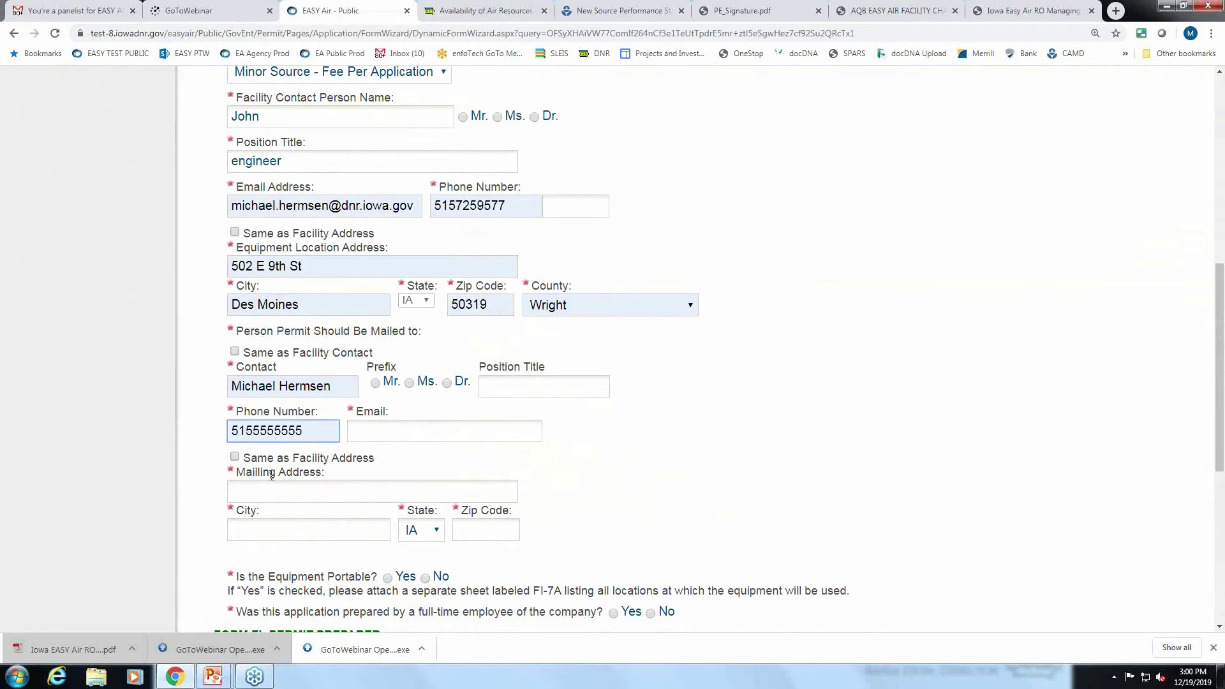
left_click(240, 458)
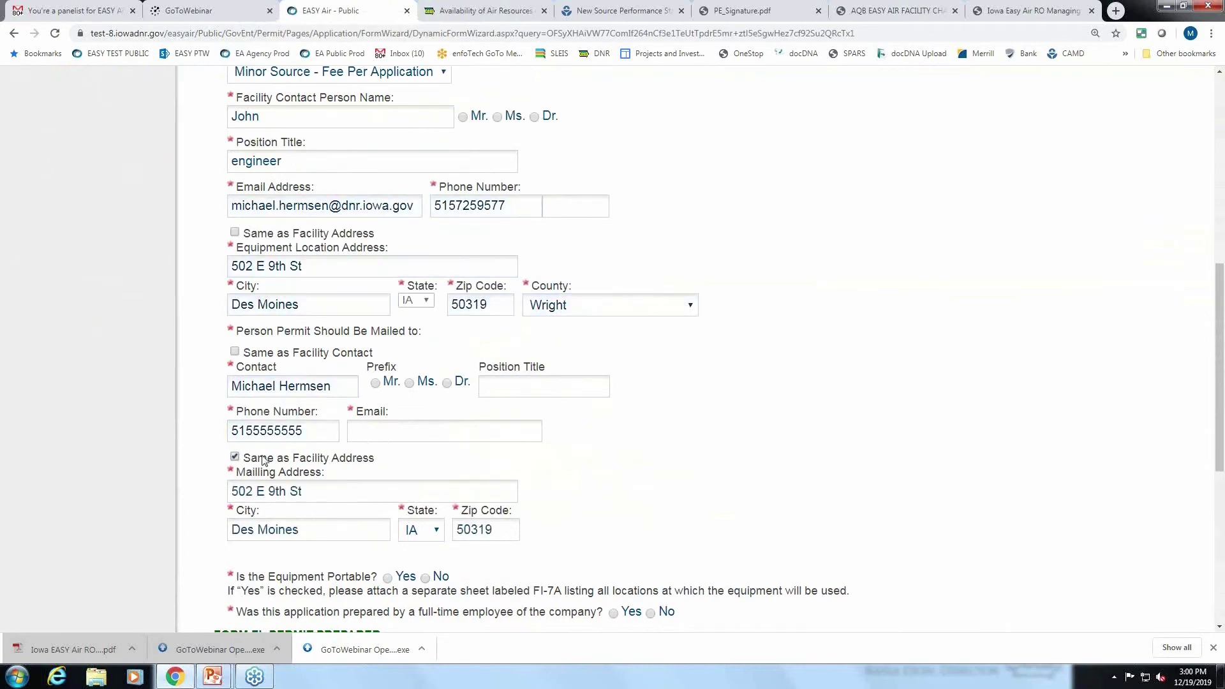
scroll(263, 460, "down", 3)
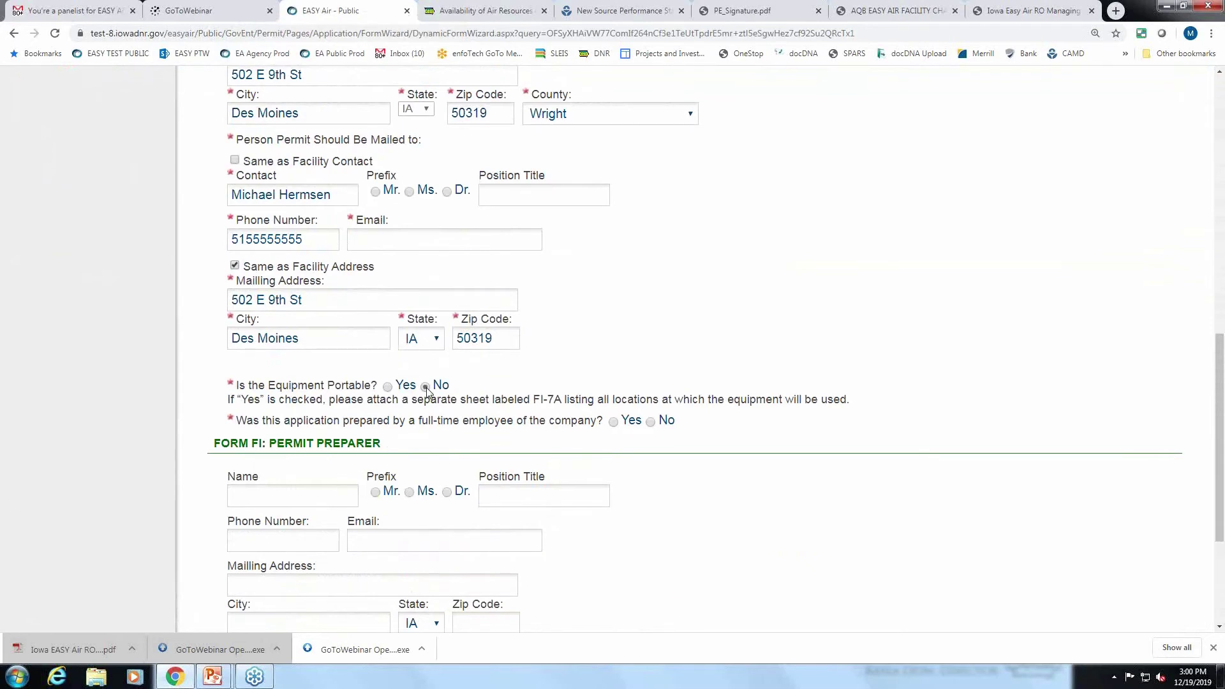
Answer Yes to the full-time employee question and save Form FI.
left_click(650, 422)
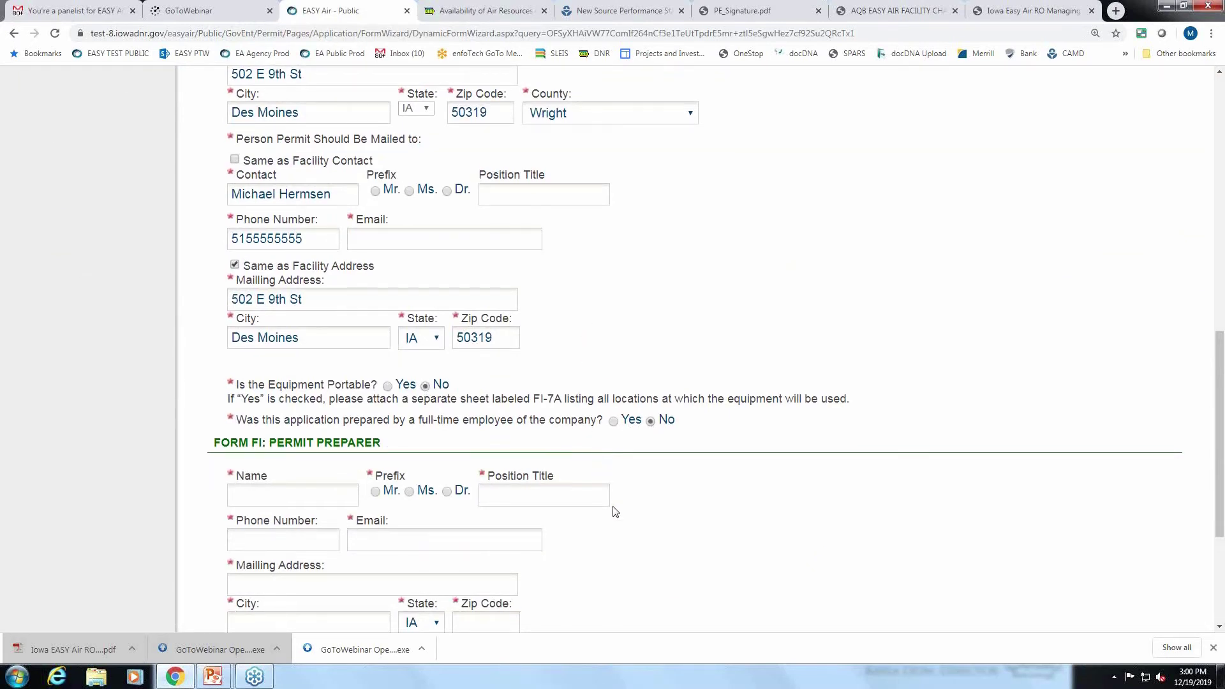
scroll(615, 512, "down", 1)
scroll(614, 507, "down", 2)
scroll(613, 506, "up", 5)
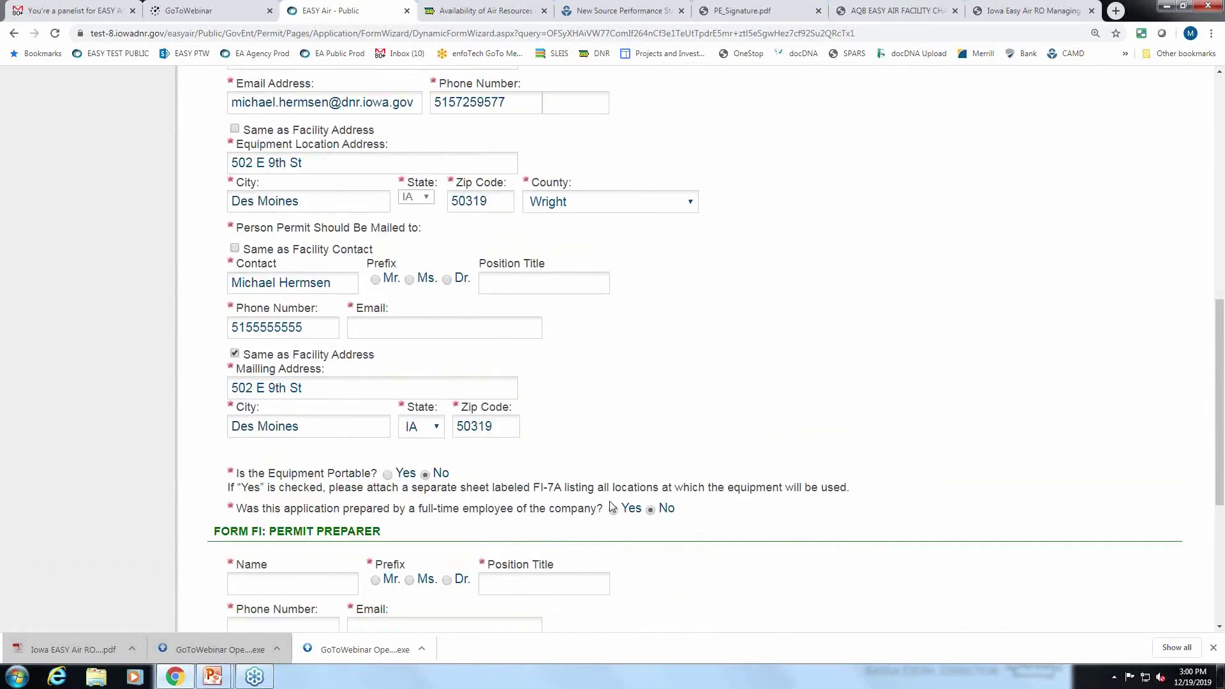
scroll(612, 507, "down", 5)
left_click(255, 588)
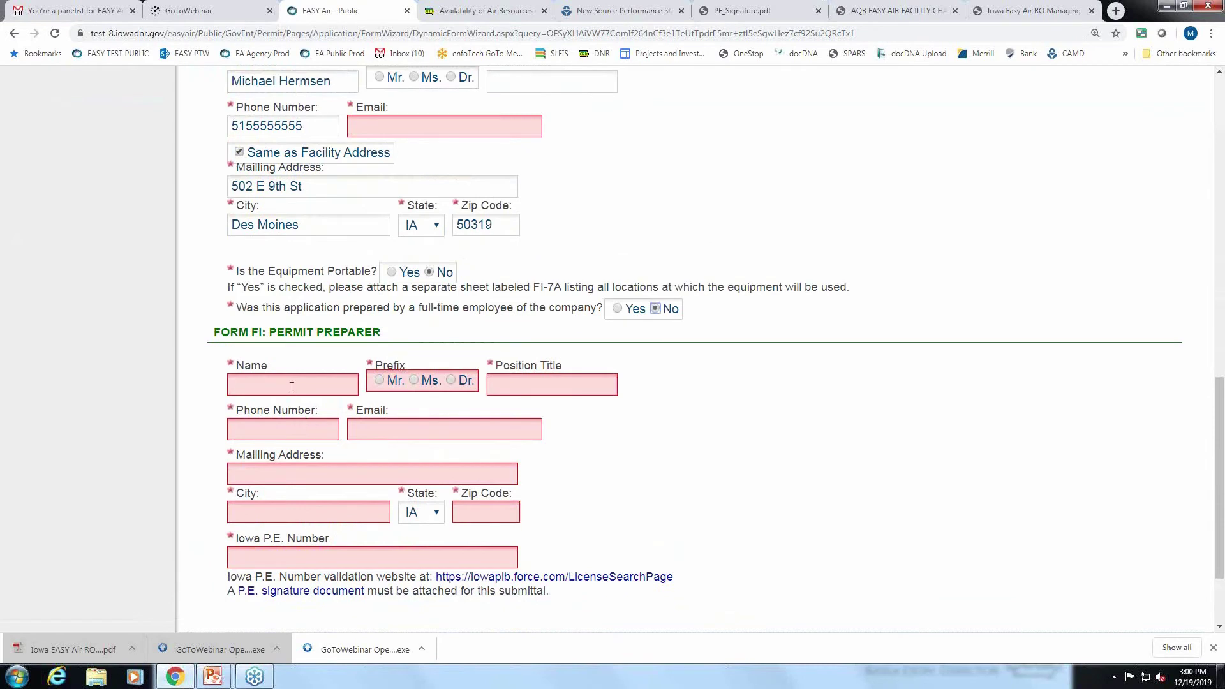
left_click(617, 308)
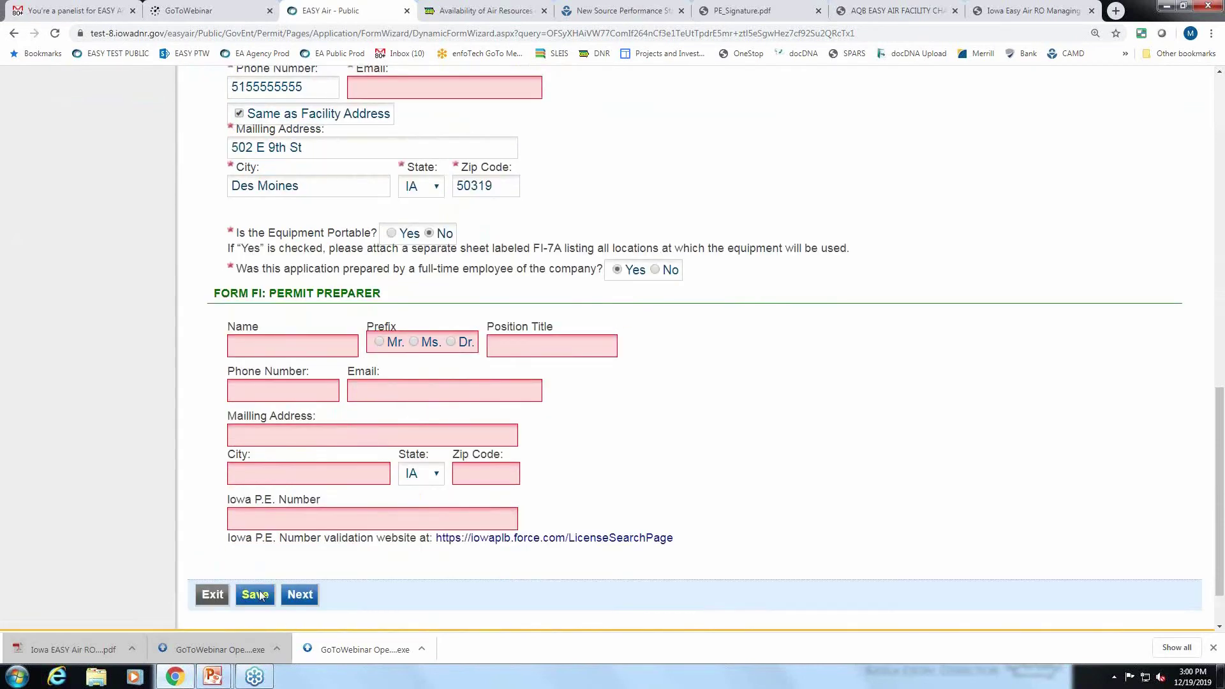
left_click(260, 594)
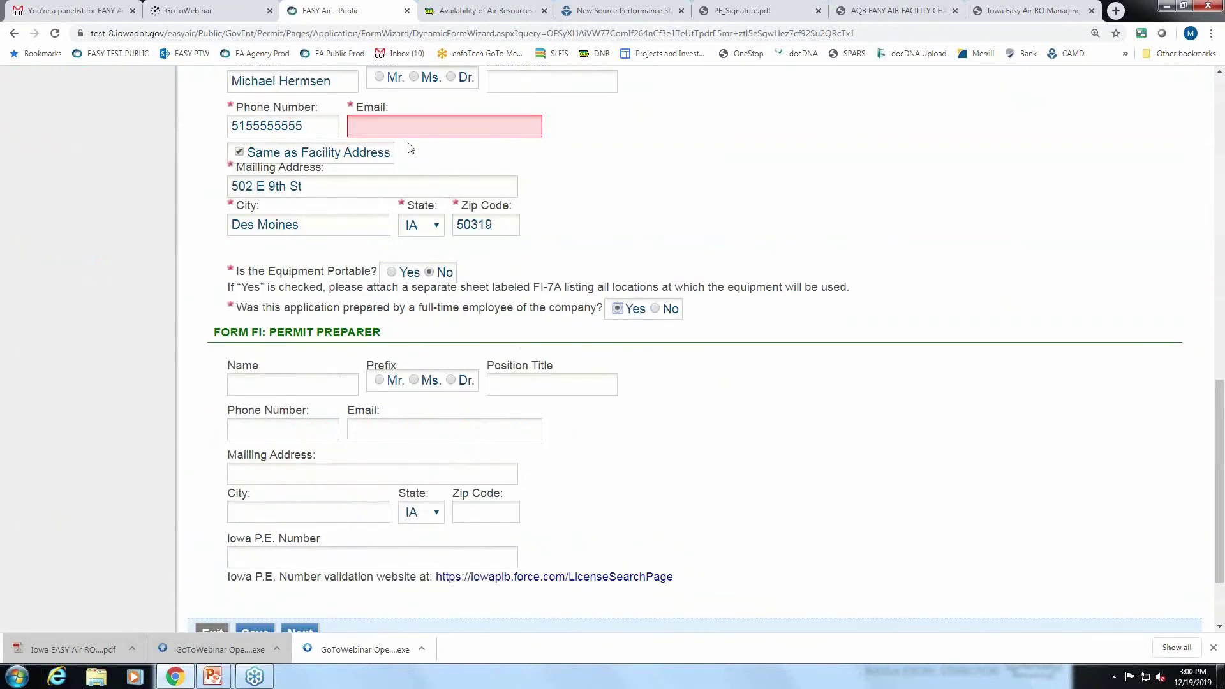
Autofill the mailing contact's e-mail, save Form FI, and continue to Determination.
left_click(399, 129)
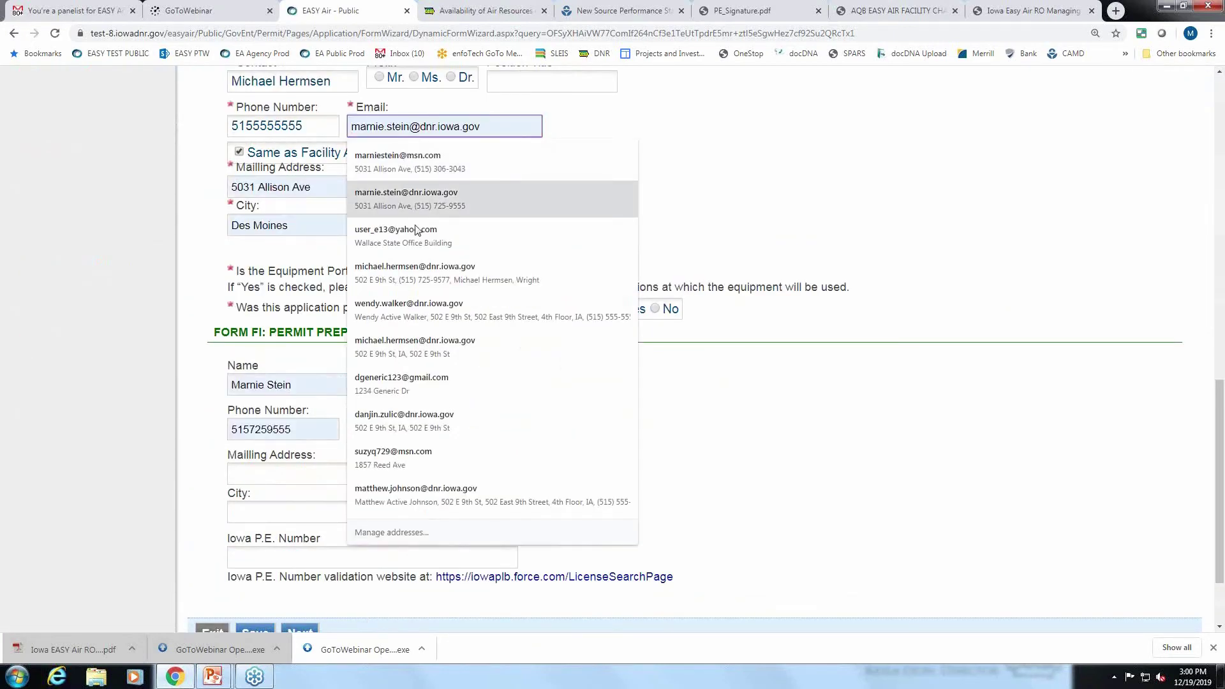
left_click(402, 284)
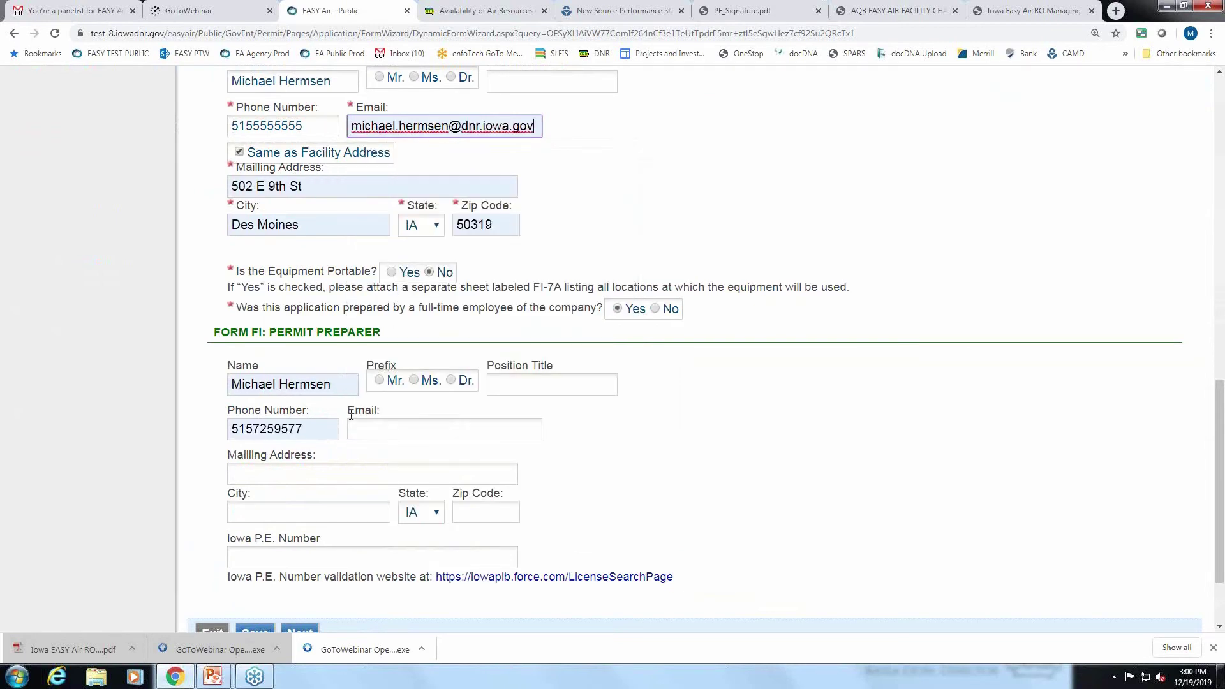
scroll(401, 280, "down", 2)
left_click(254, 529)
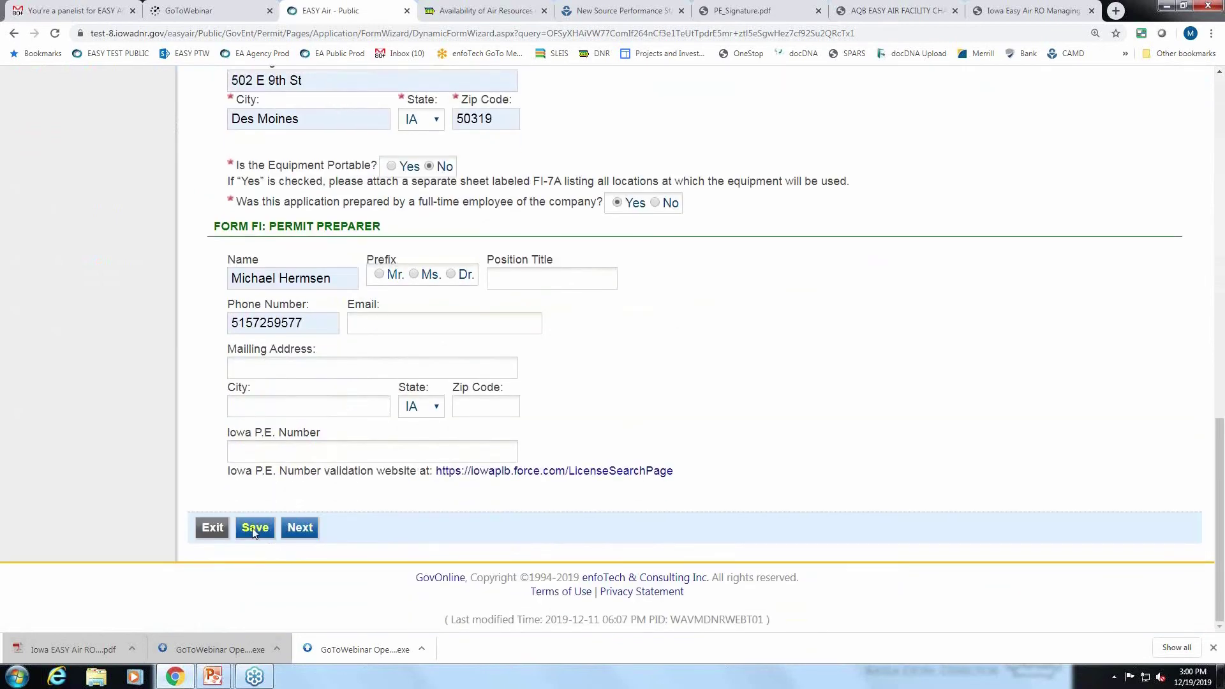
left_click(305, 529)
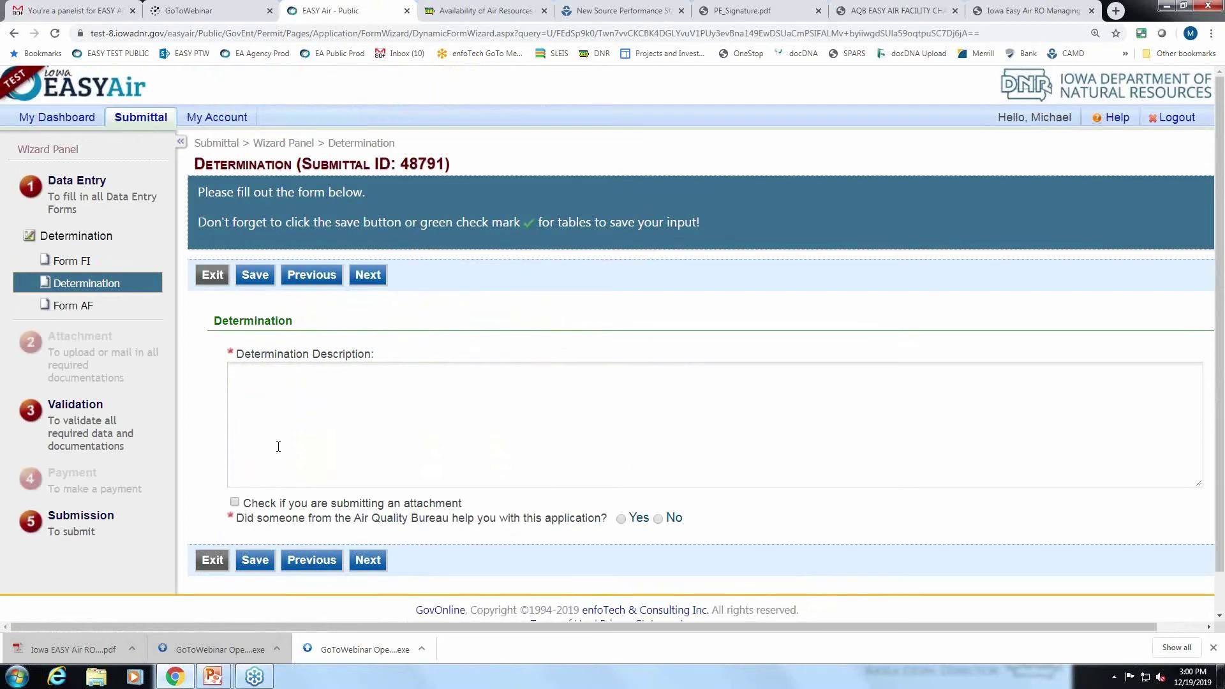
Describe adding a natural heater to the existing paint booth, asking if permit 07-A-100 needs modifying.
left_click(285, 385)
type("We")
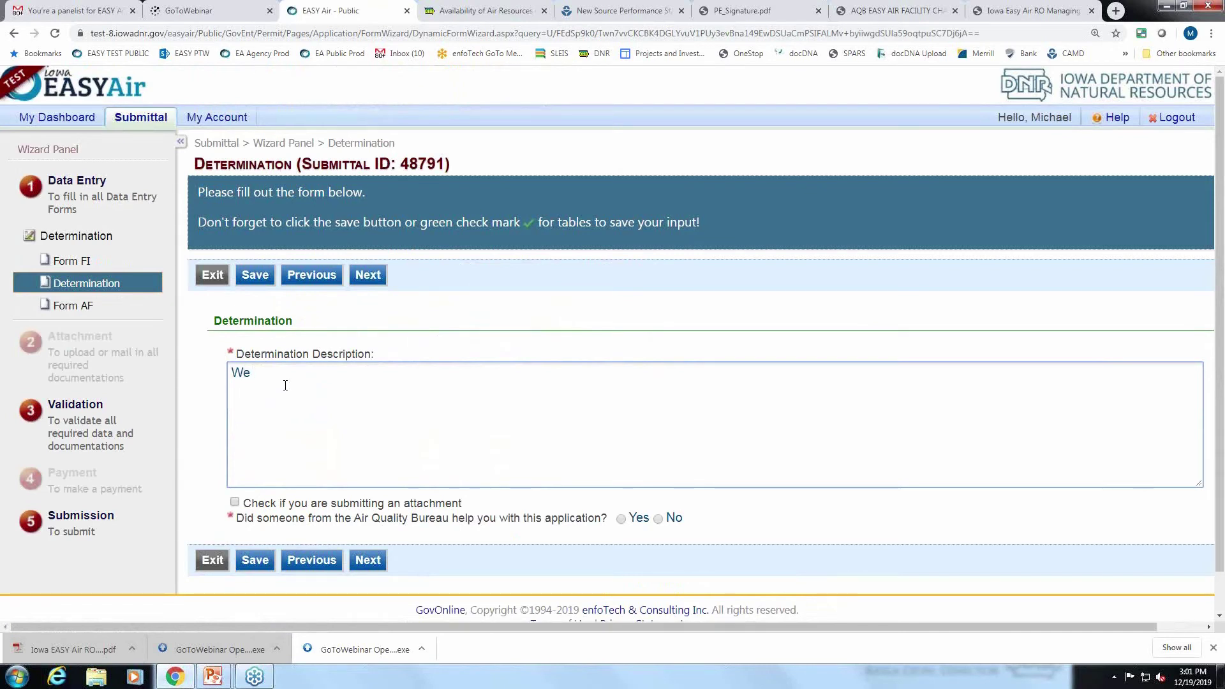
type(" a")
type("dd")
key("BackSpace")
key("BackSpace")
key("BackSpace")
type("want a natural heater to our existing ")
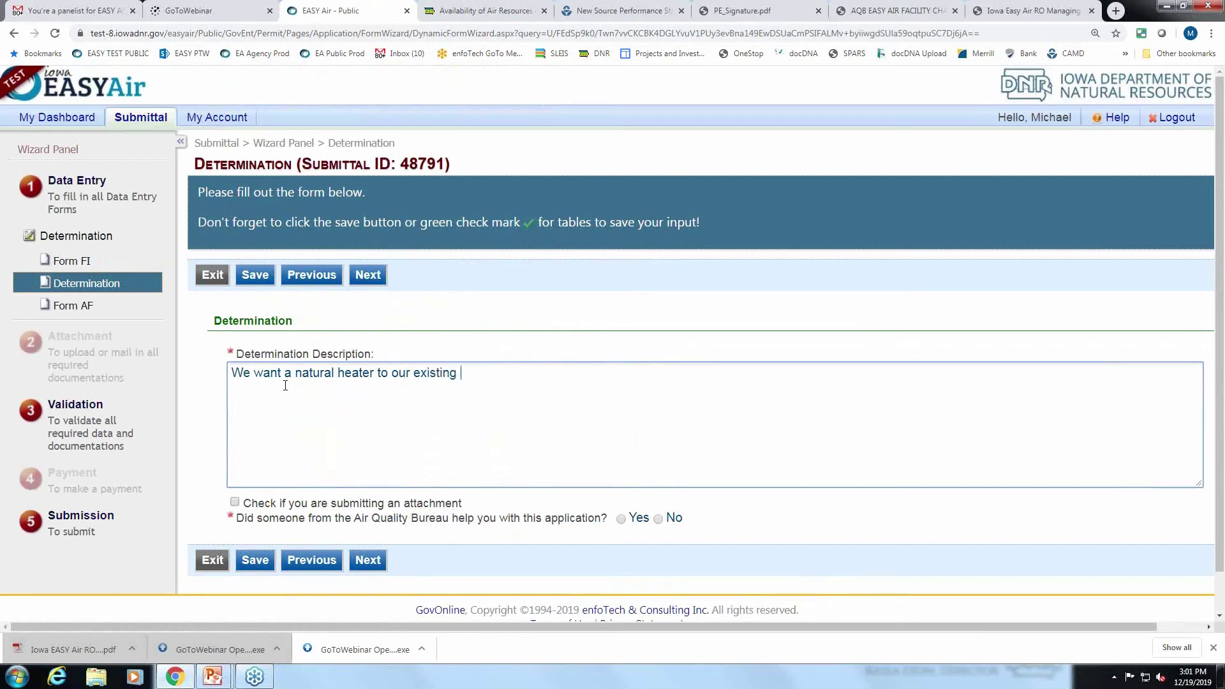
type("paing")
key("BackSpace")
key("BackSpace")
type("t booth. Do we d")
type("need to modify permit")
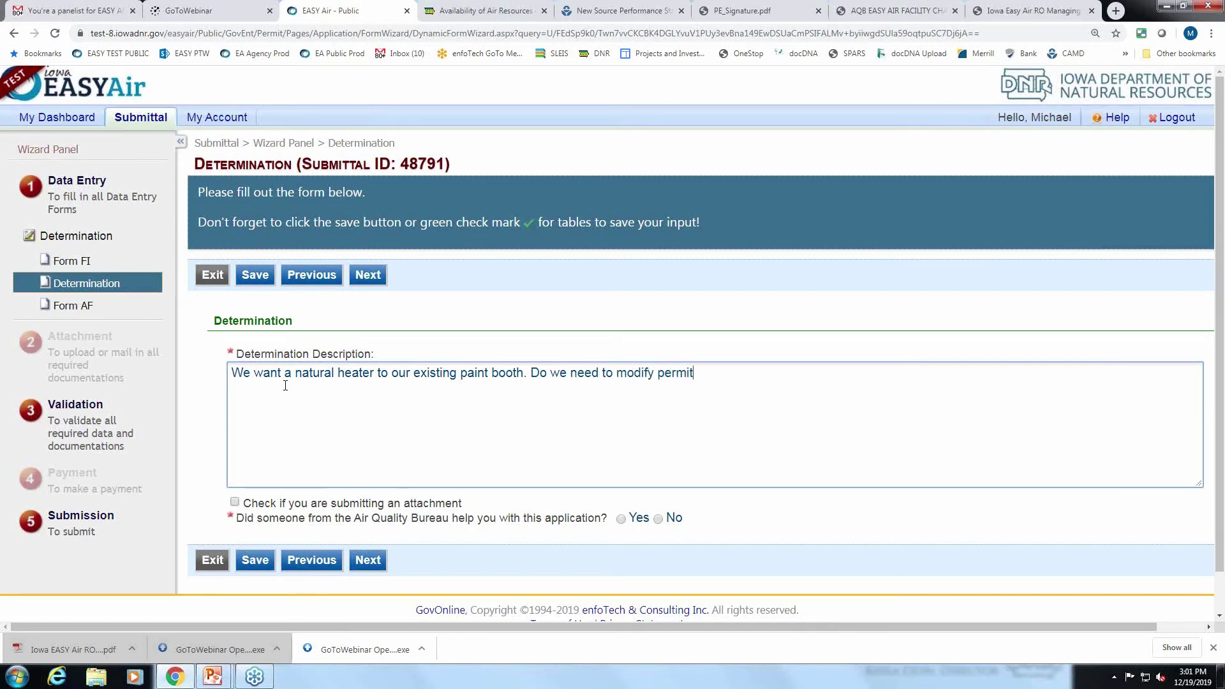
type("? 07-A0")
key("BackSpace")
type("-100.")
Mark that Air Quality Bureau staff helped, choose the staff member, and save.
left_click(620, 519)
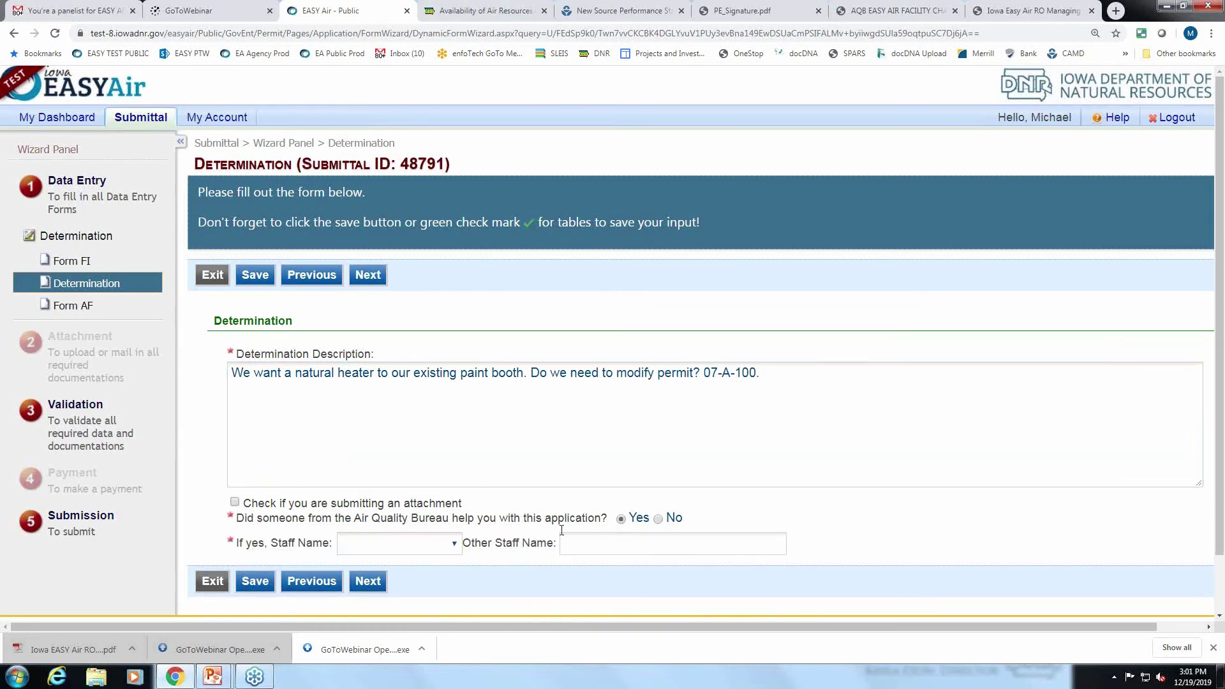
left_click(455, 546)
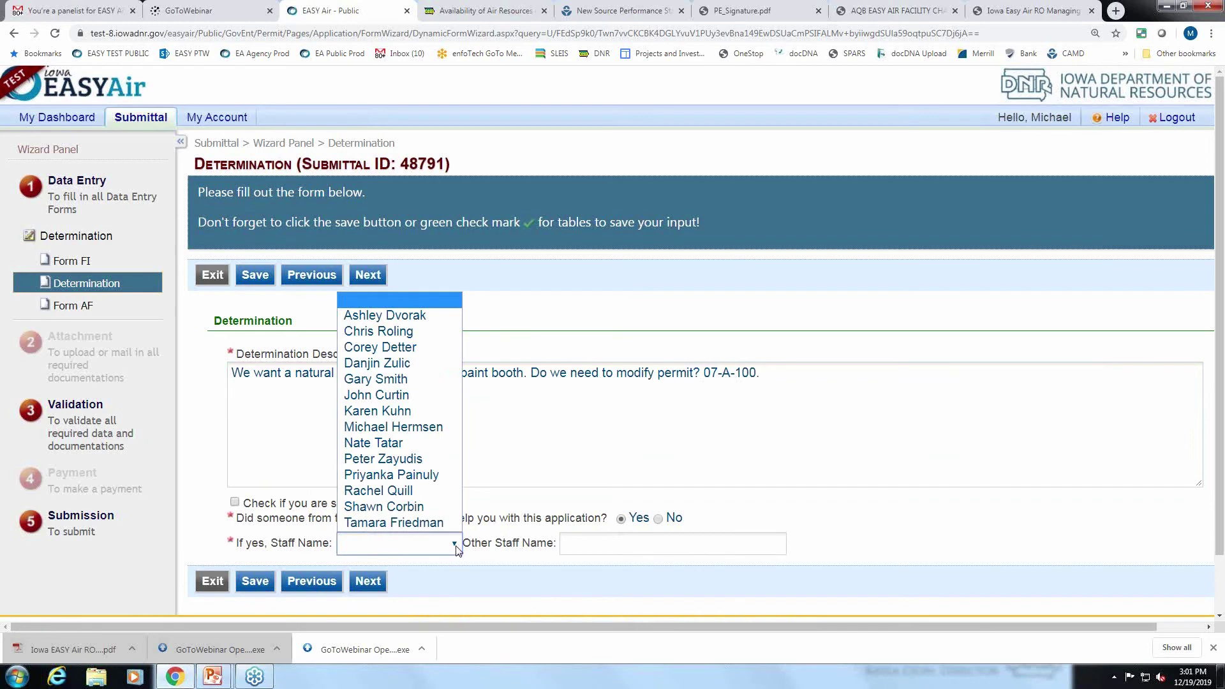
left_click(402, 508)
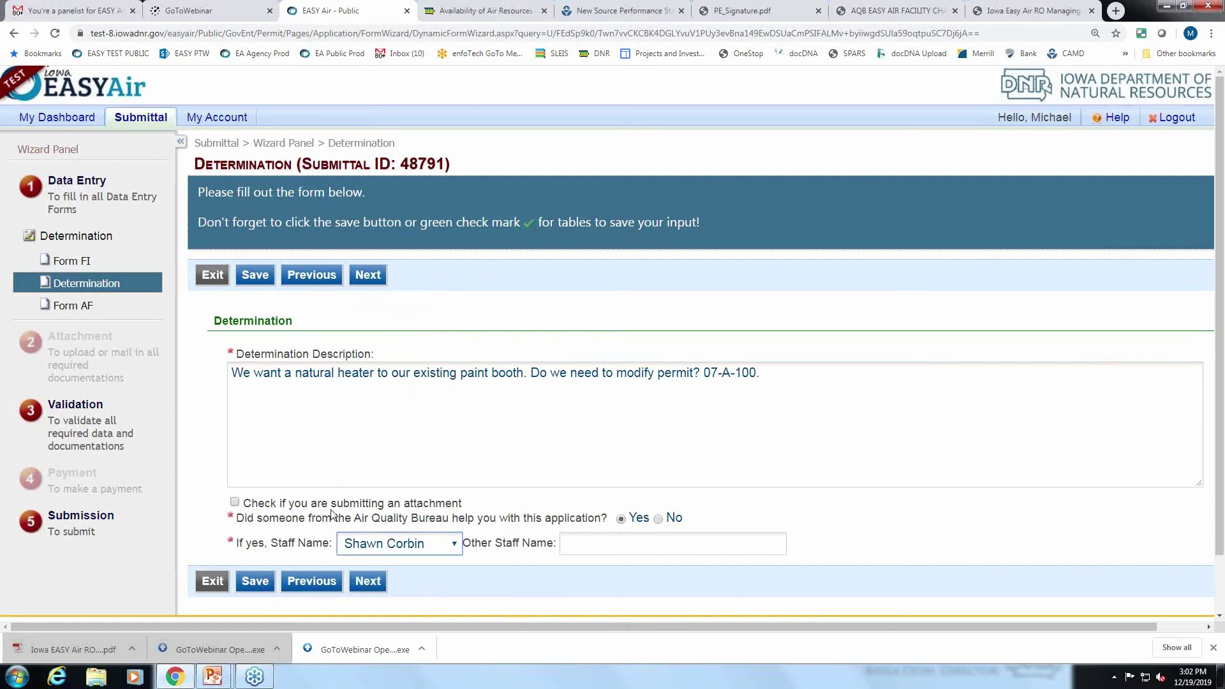
left_click(263, 586)
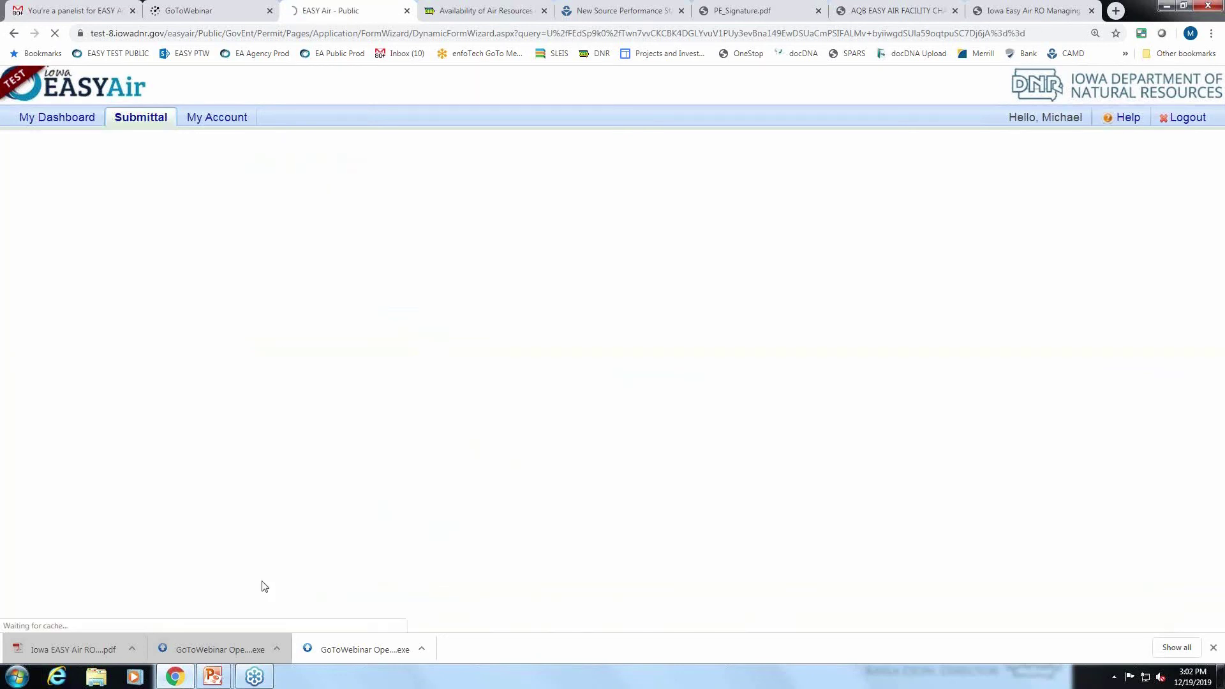
Continue through Form AF, Attachment and Validation, where Forms FI, Determination and AF show complete.
scroll(367, 575, "down", 2)
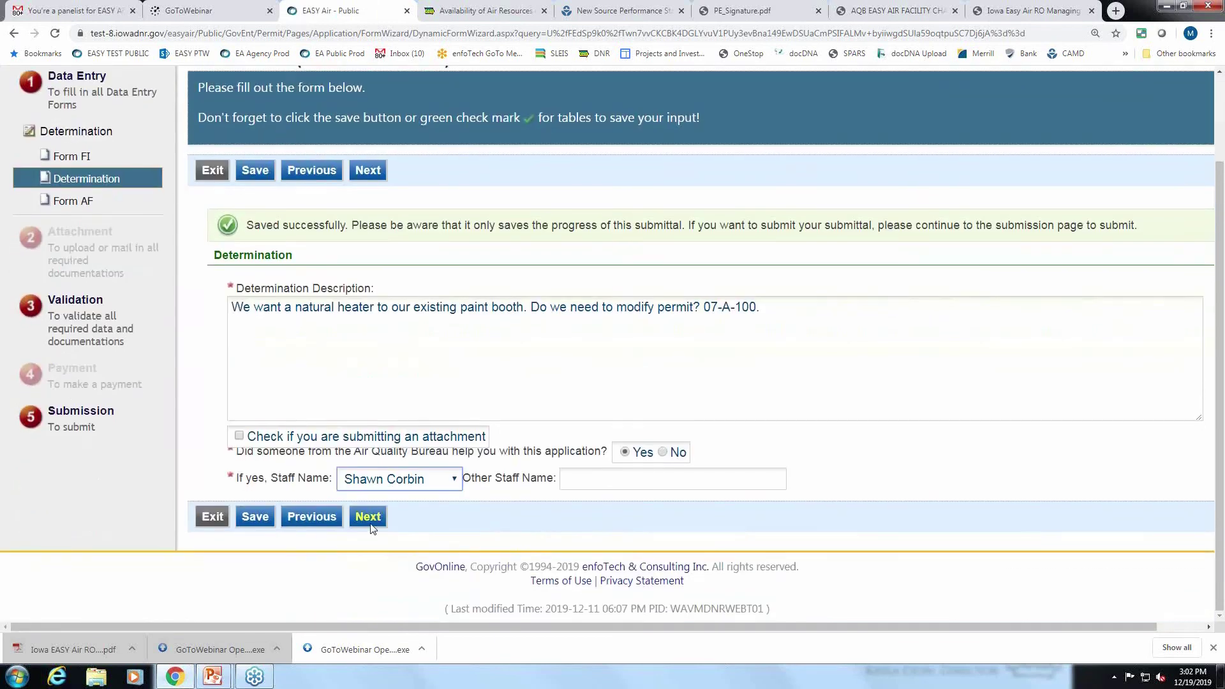
left_click(371, 526)
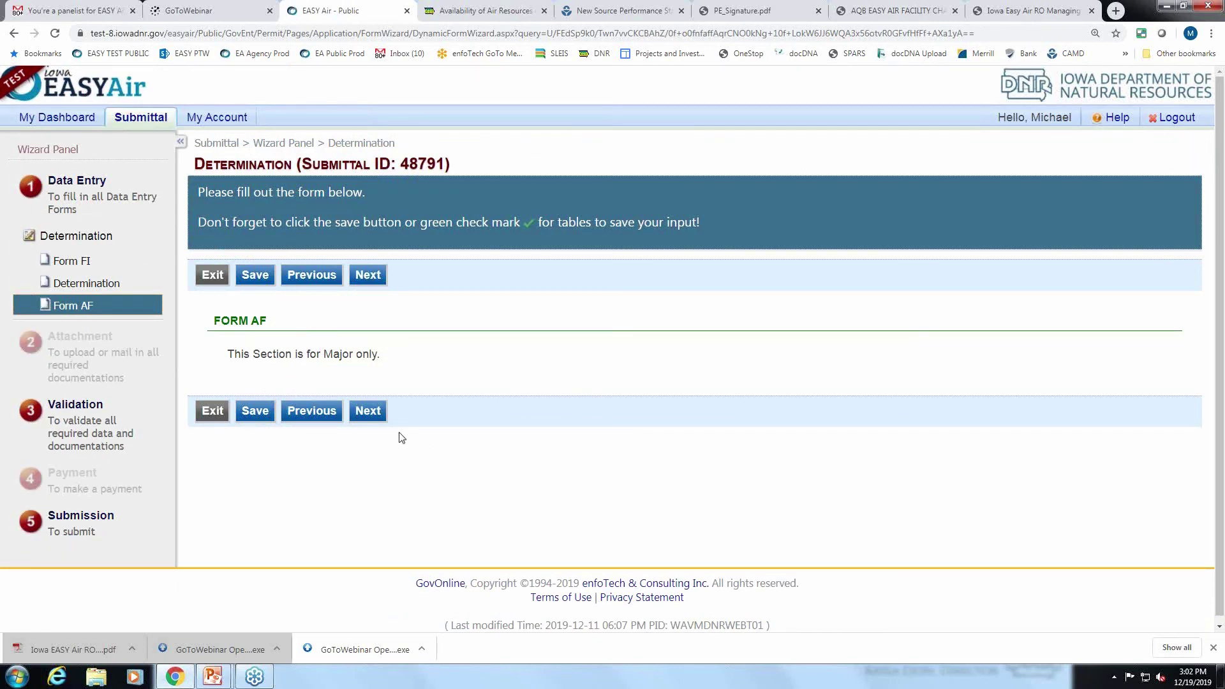
left_click(369, 411)
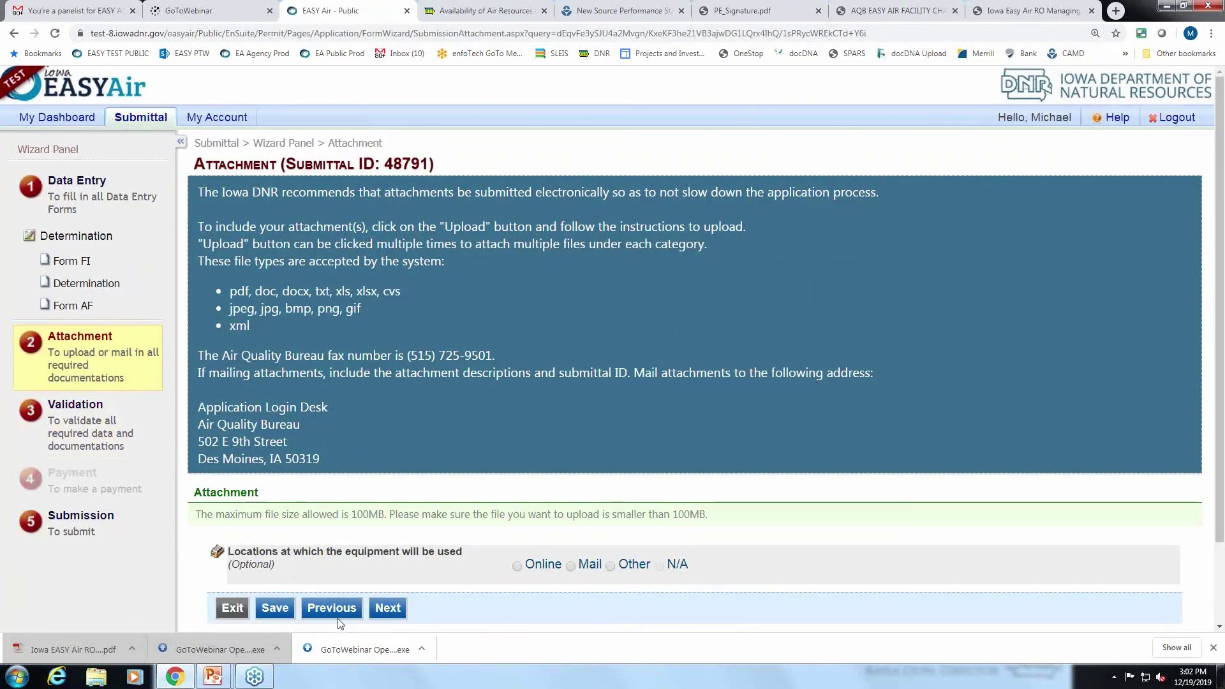
left_click(377, 612)
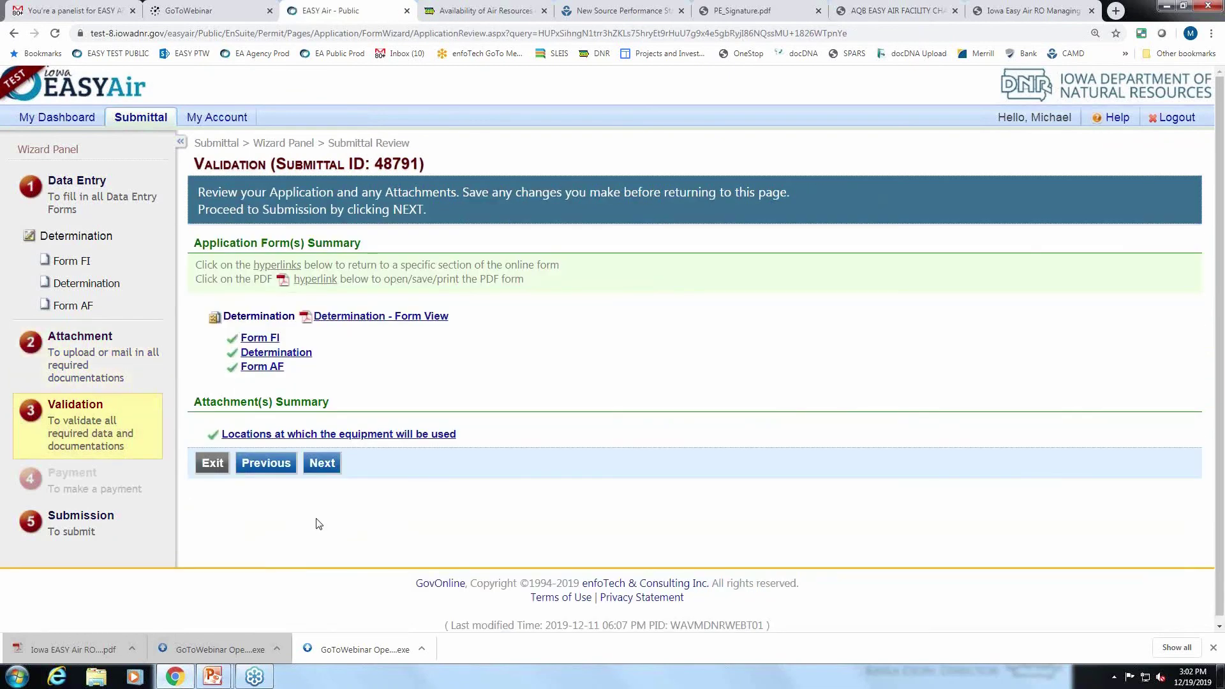
left_click(322, 463)
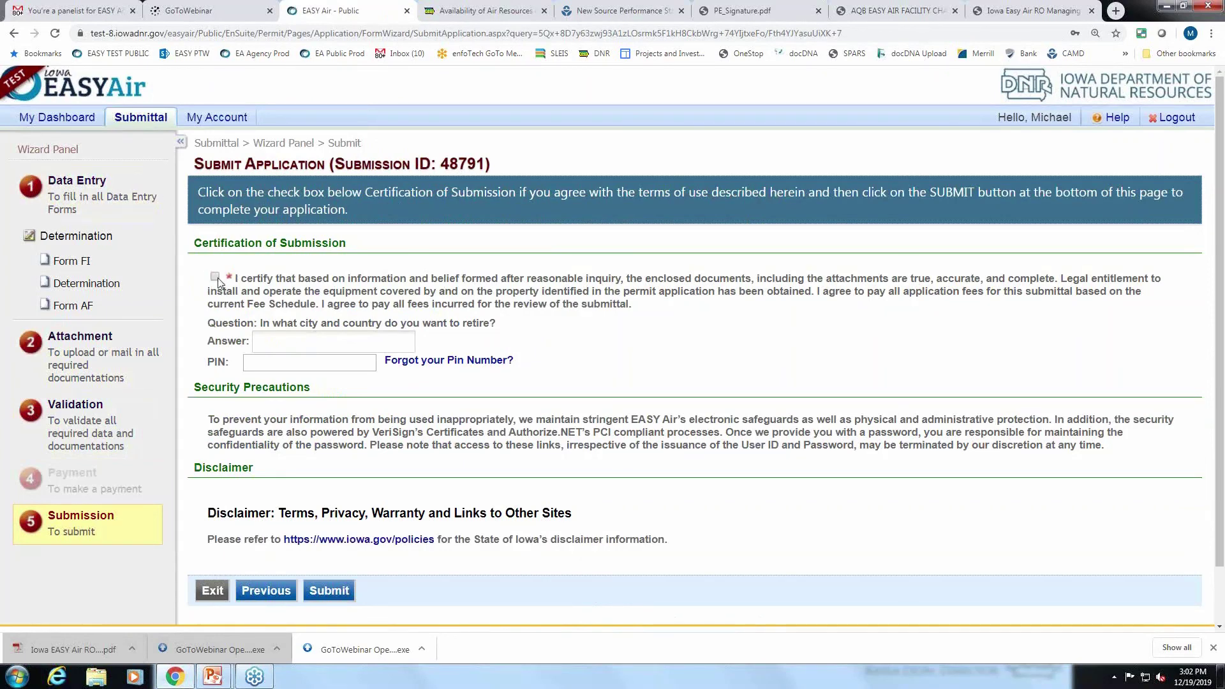
Accept the certification, enter the security question answer and account PIN, and submit submittal 48791.
left_click(215, 278)
left_click(273, 341)
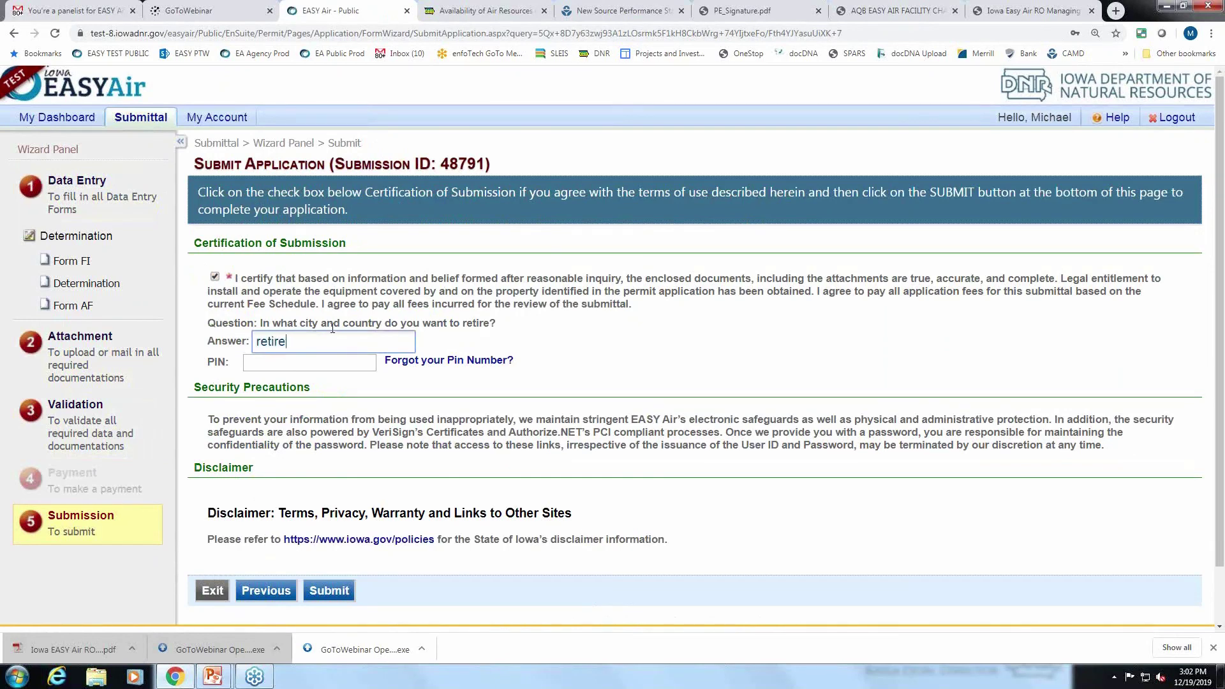
key("Tab")
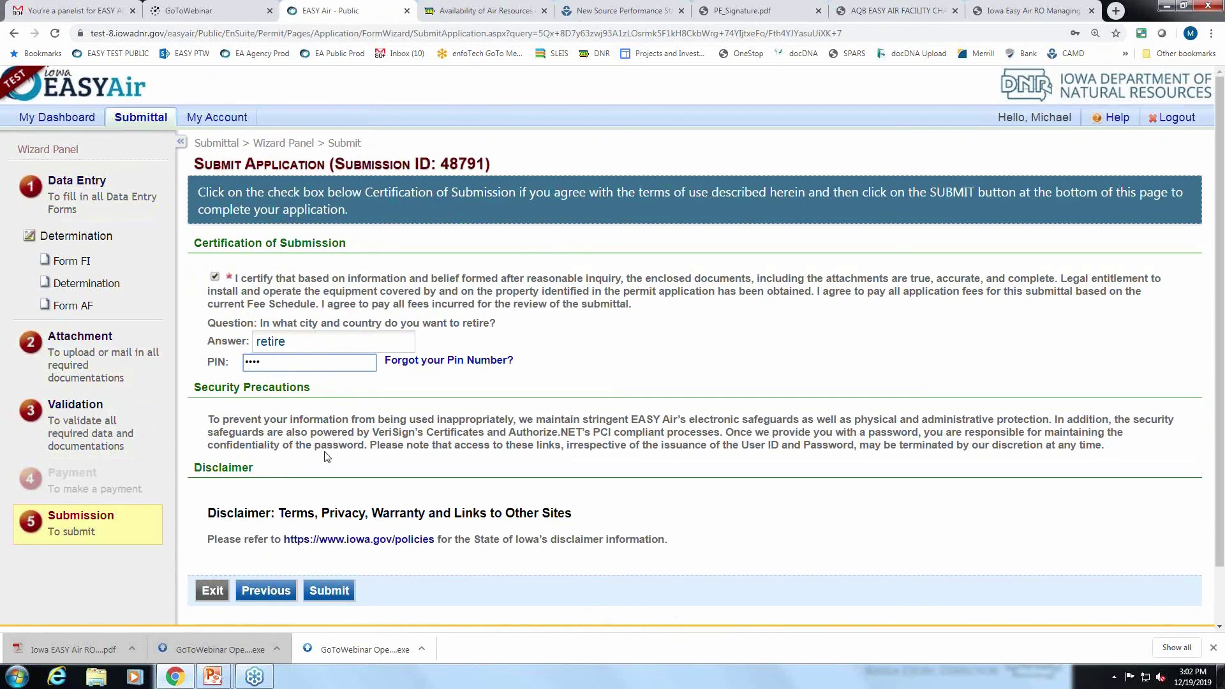
left_click(339, 590)
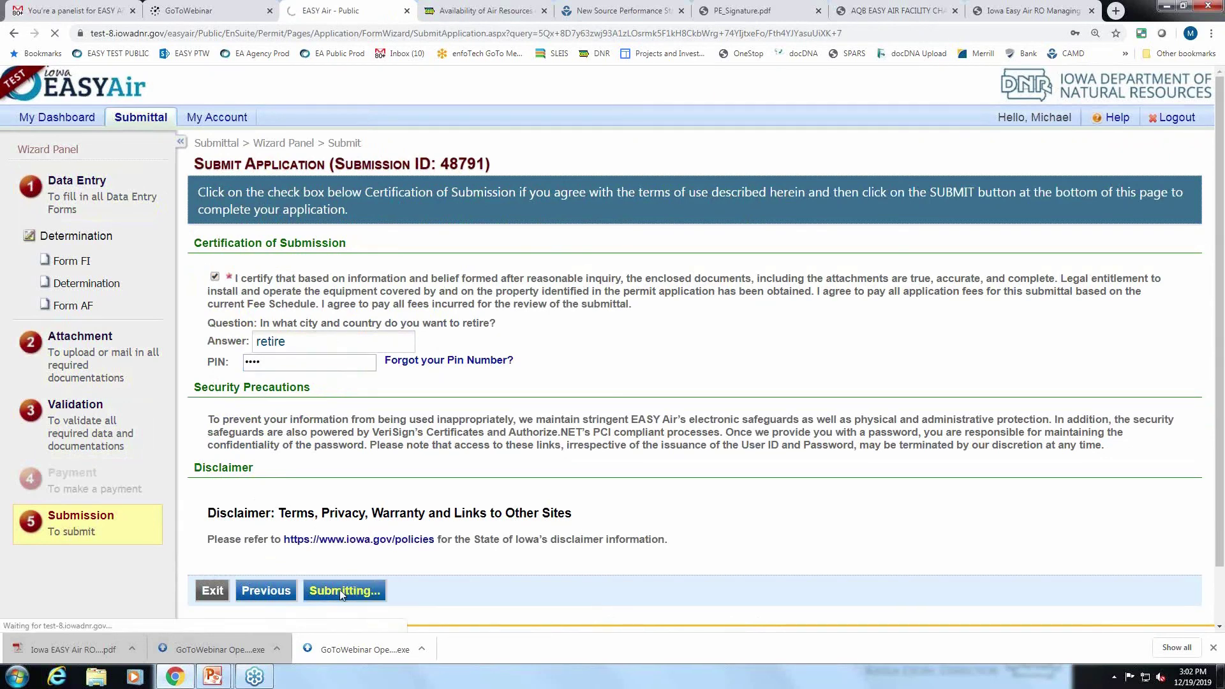